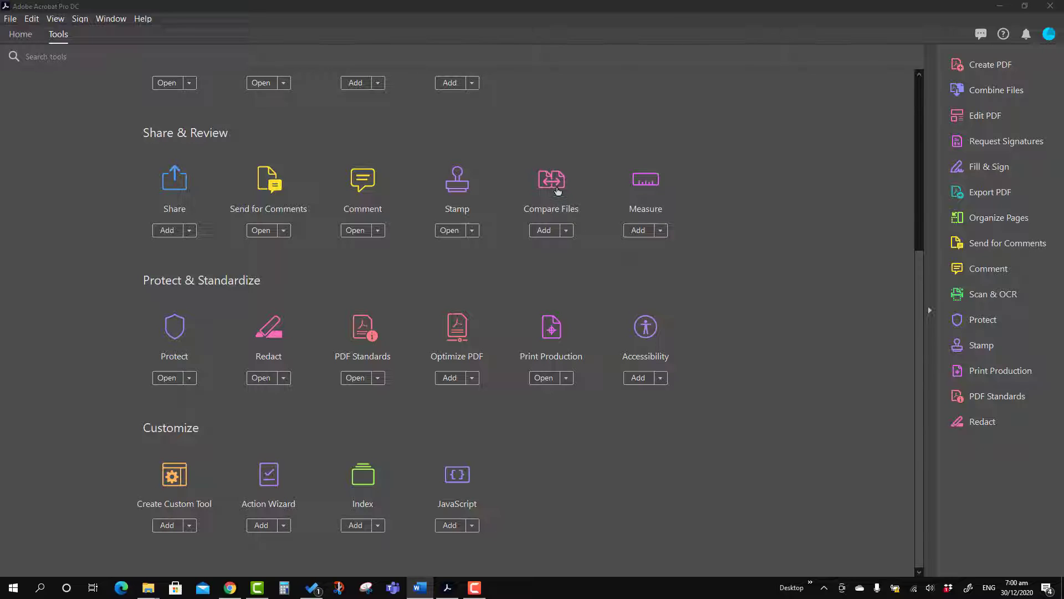
Step: In Compare Files, load Example.pdf as the old file and Example - Amended.pdf as the new file
left_click(557, 190)
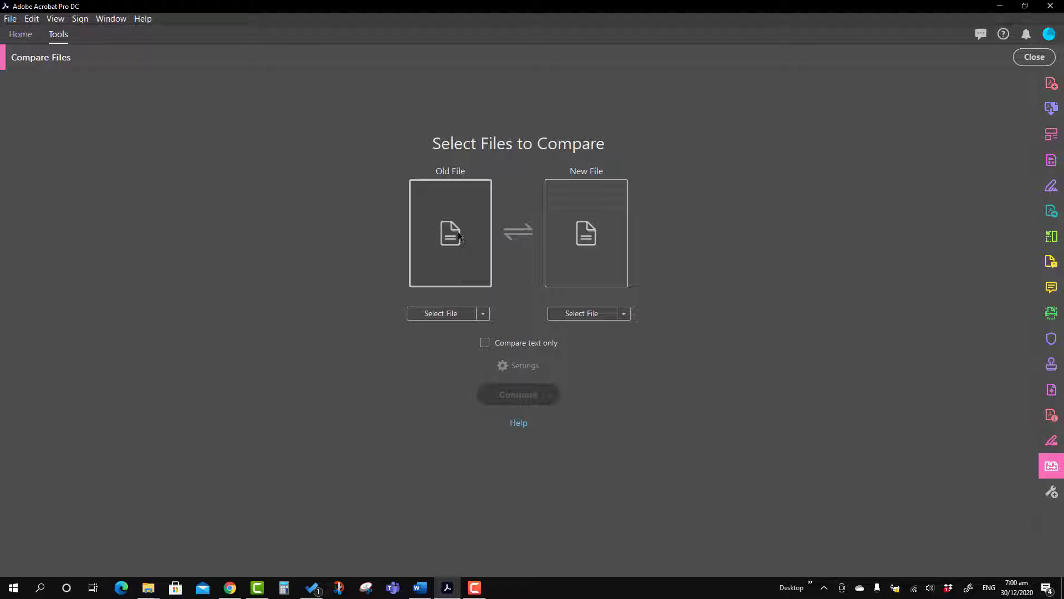
left_click(452, 314)
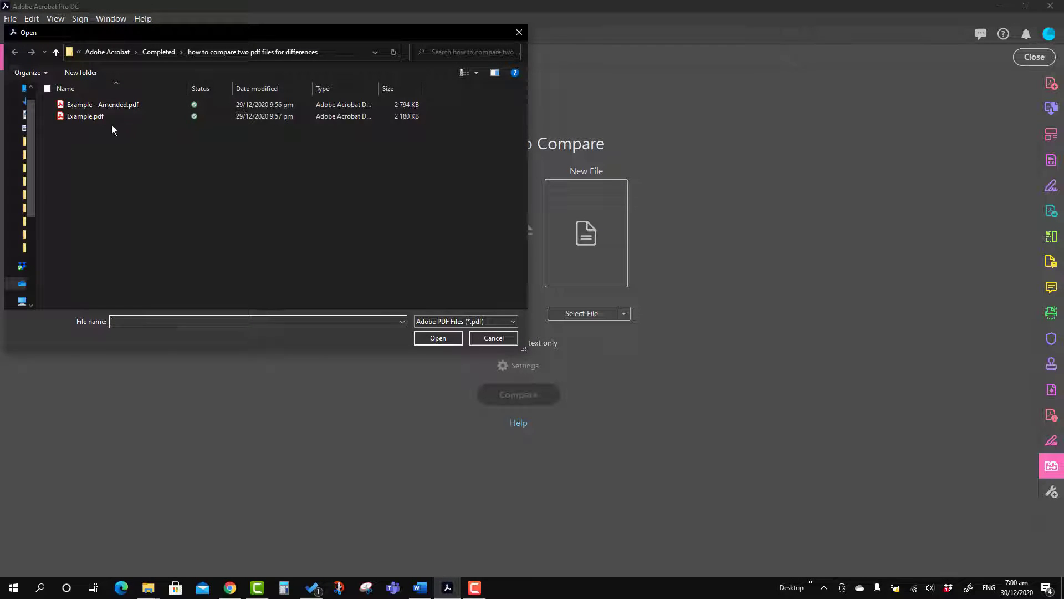
left_click(87, 121)
double_click(88, 119)
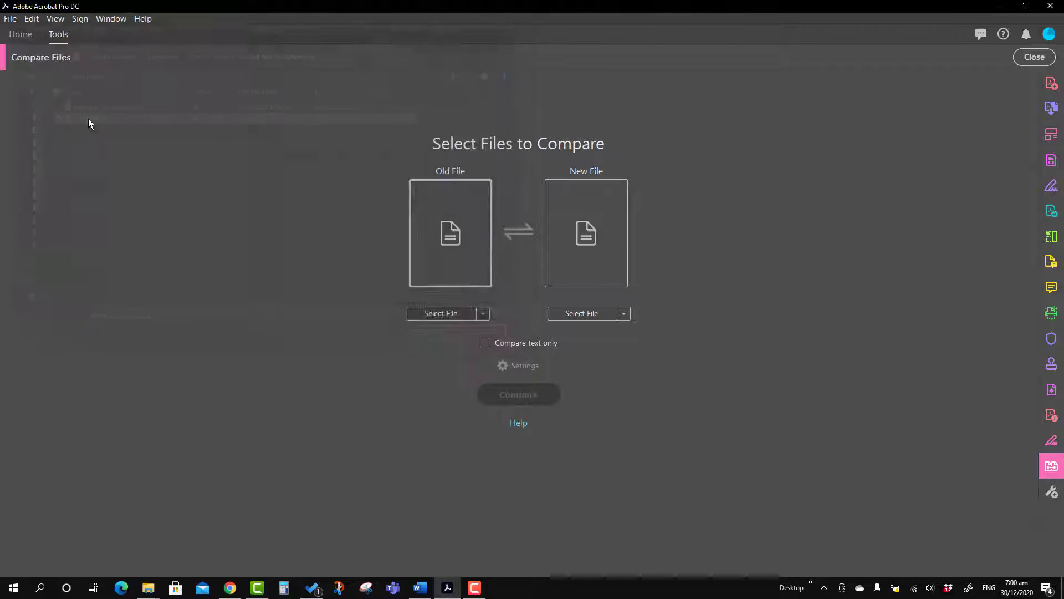
left_click(591, 315)
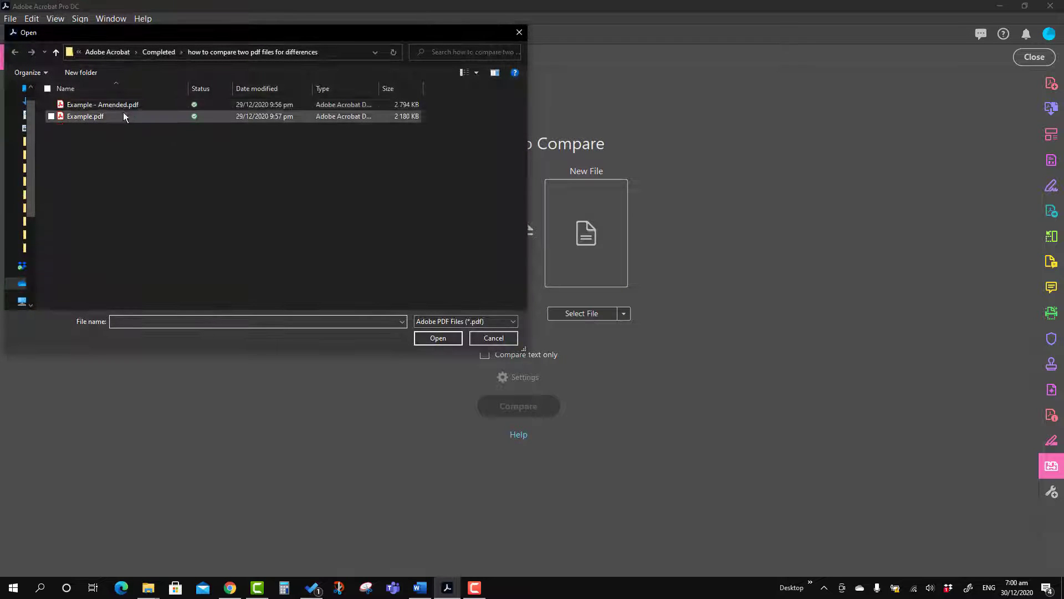
double_click(118, 106)
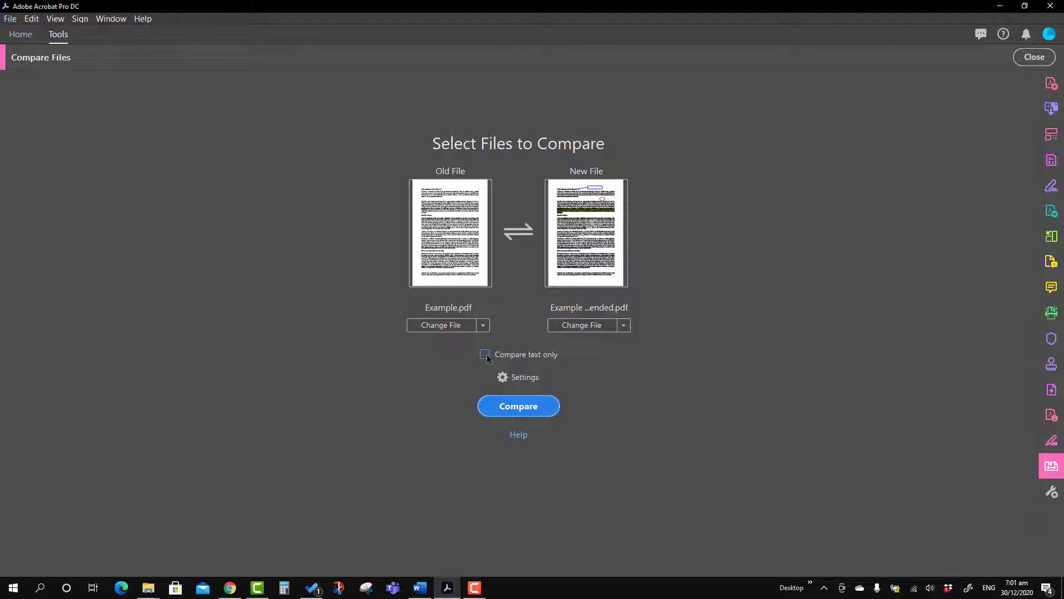
Step: In the comparison Settings, uncheck Formatting under Show in Report and confirm with OK
left_click(521, 380)
left_click_drag(521, 147, 765, 151)
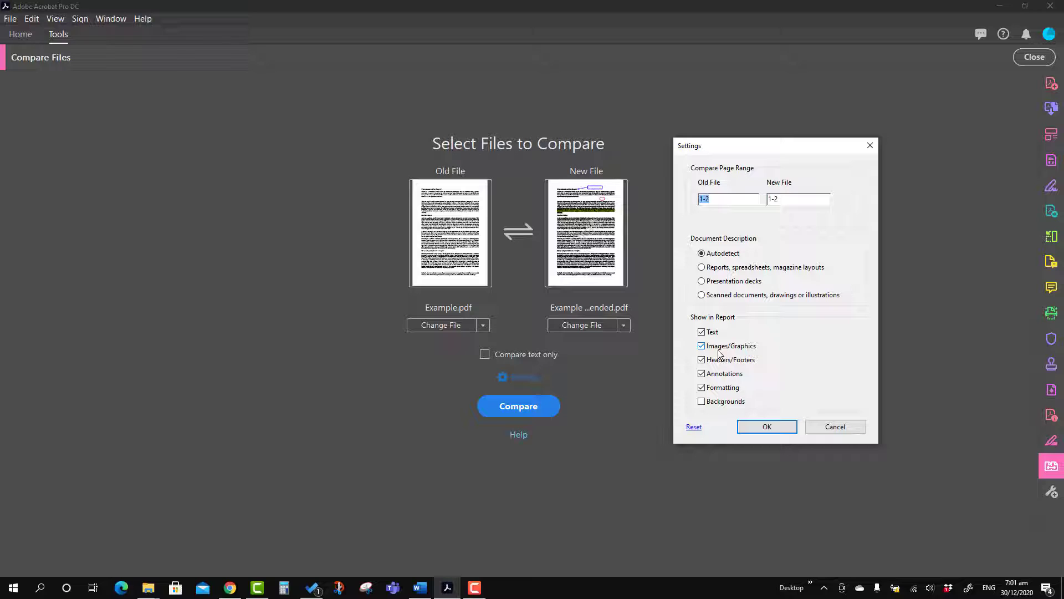
left_click(723, 388)
left_click(763, 428)
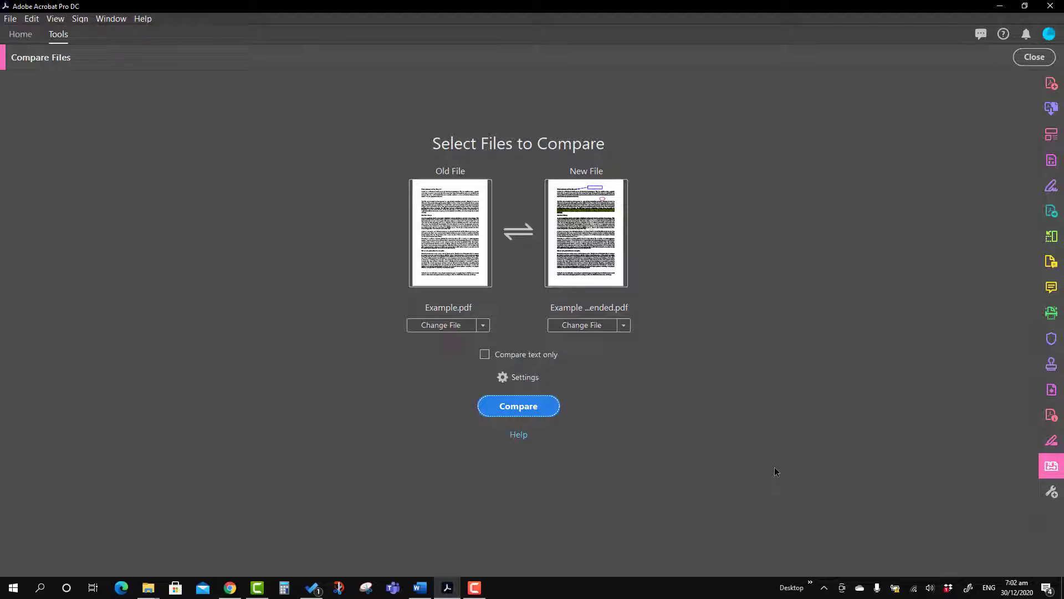
Step: Run the comparison to produce the side-by-side report of 7 changes
left_click(540, 406)
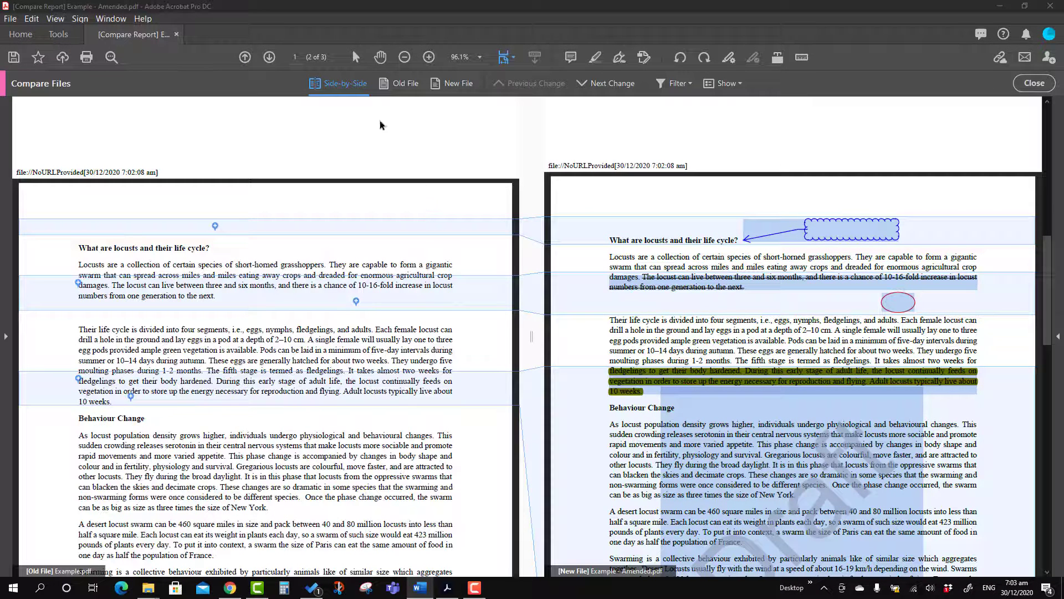
scroll(567, 297, "up", 1)
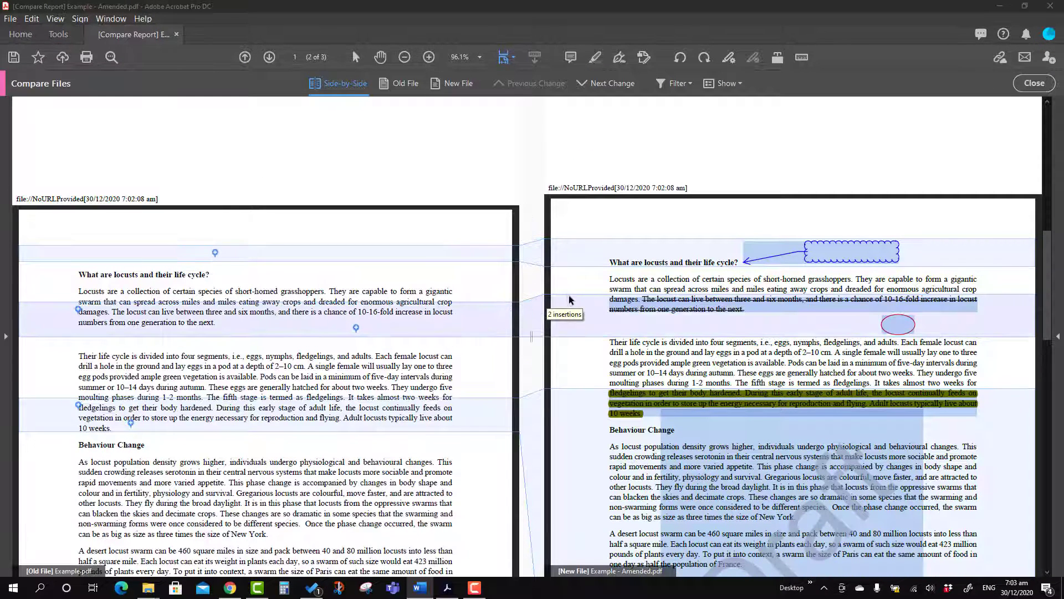
mouse_move(782, 260)
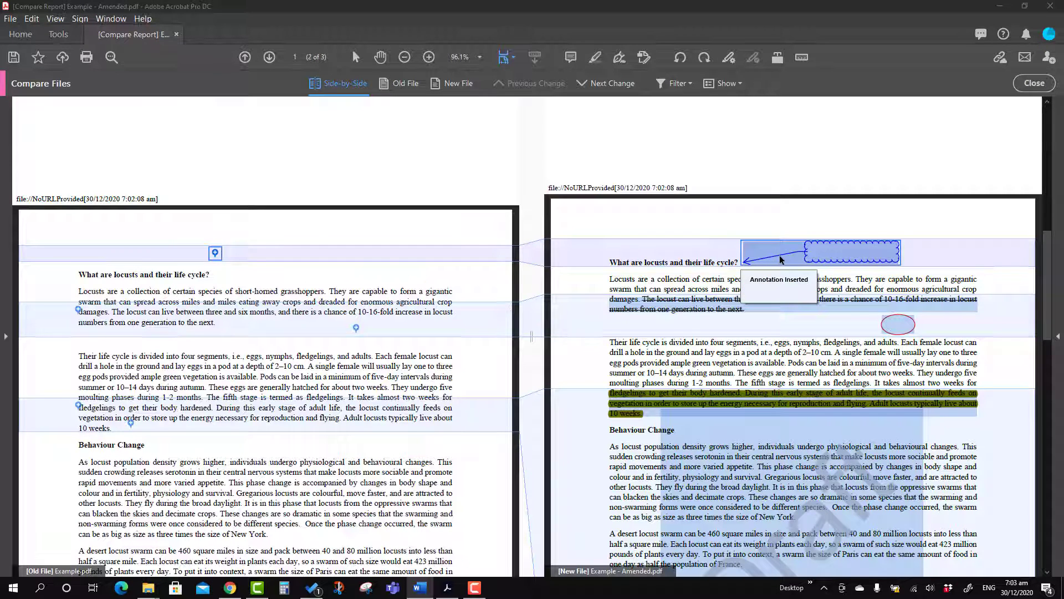
mouse_move(866, 303)
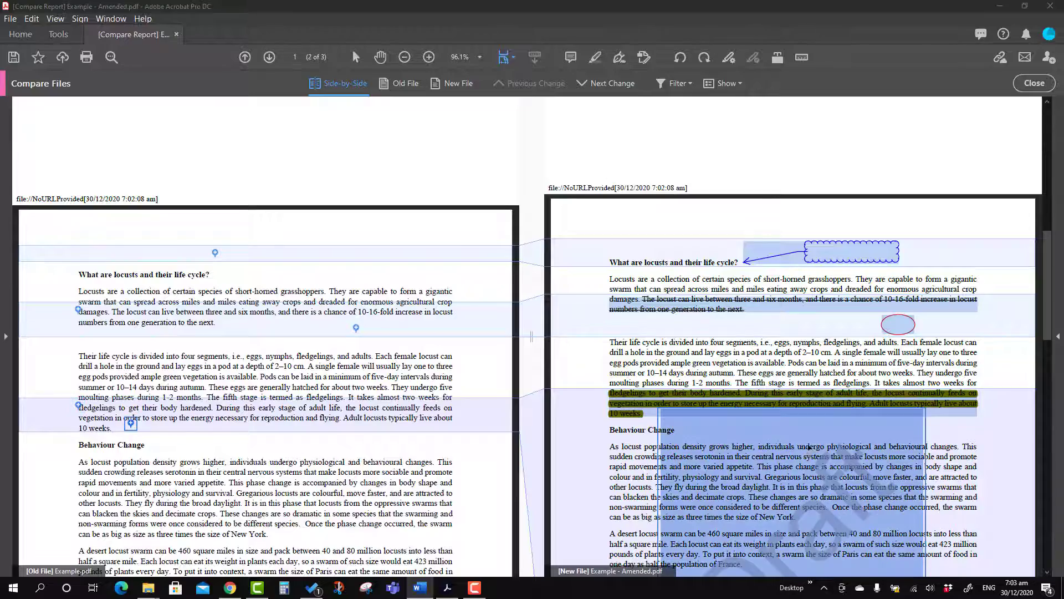
mouse_move(796, 421)
scroll(797, 408, "down", 5)
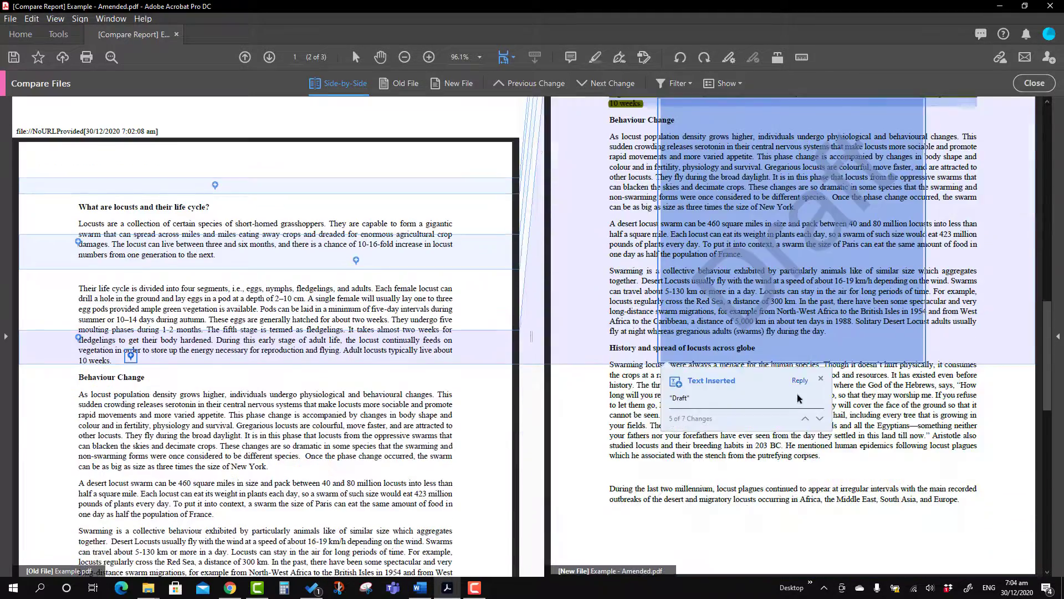
scroll(696, 416, "down", 10)
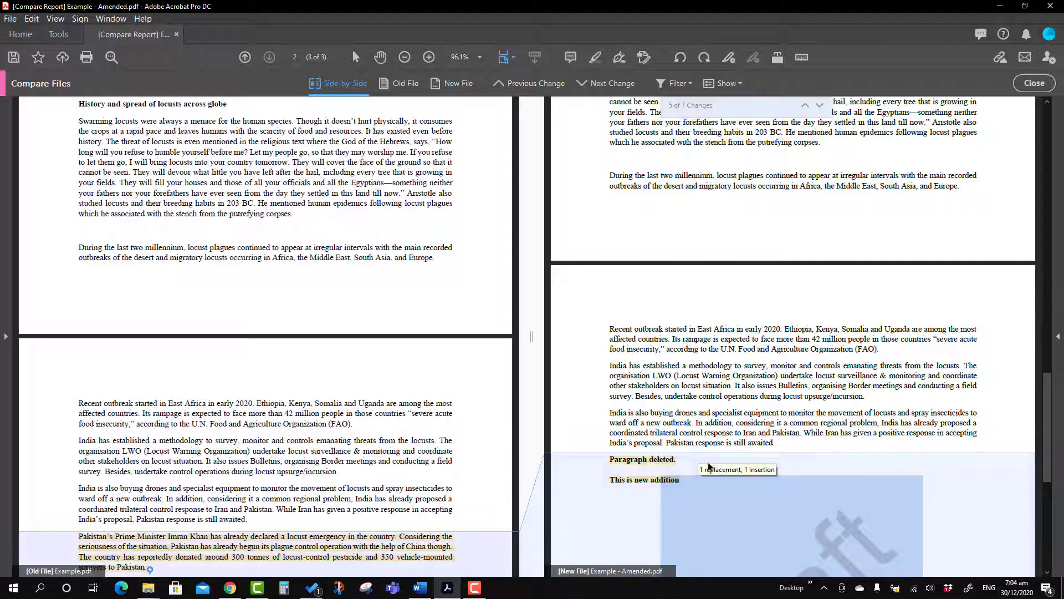
mouse_move(841, 509)
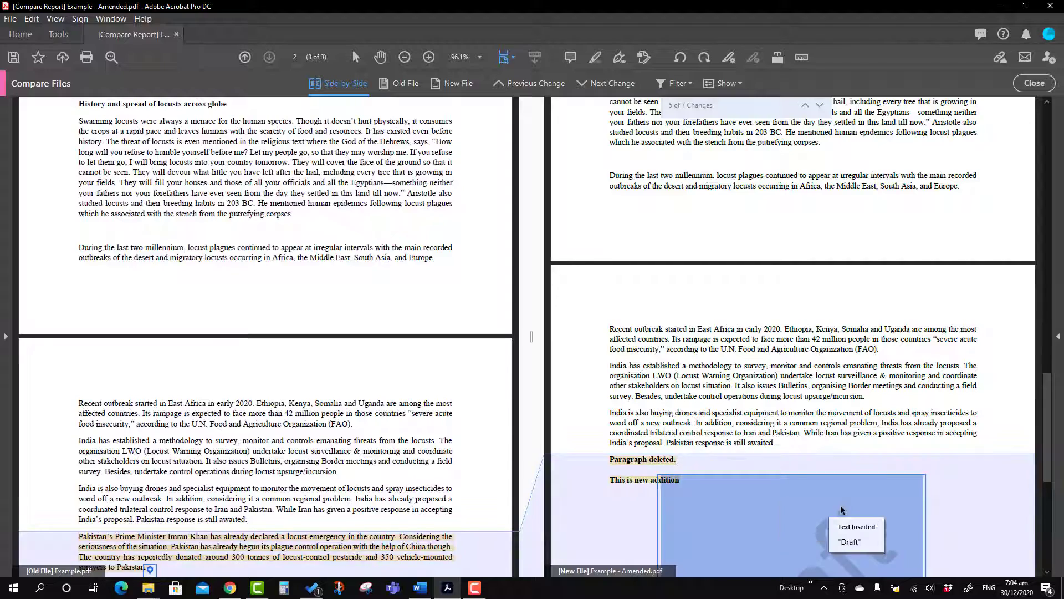
scroll(821, 471, "up", 15)
scroll(803, 431, "down", 10)
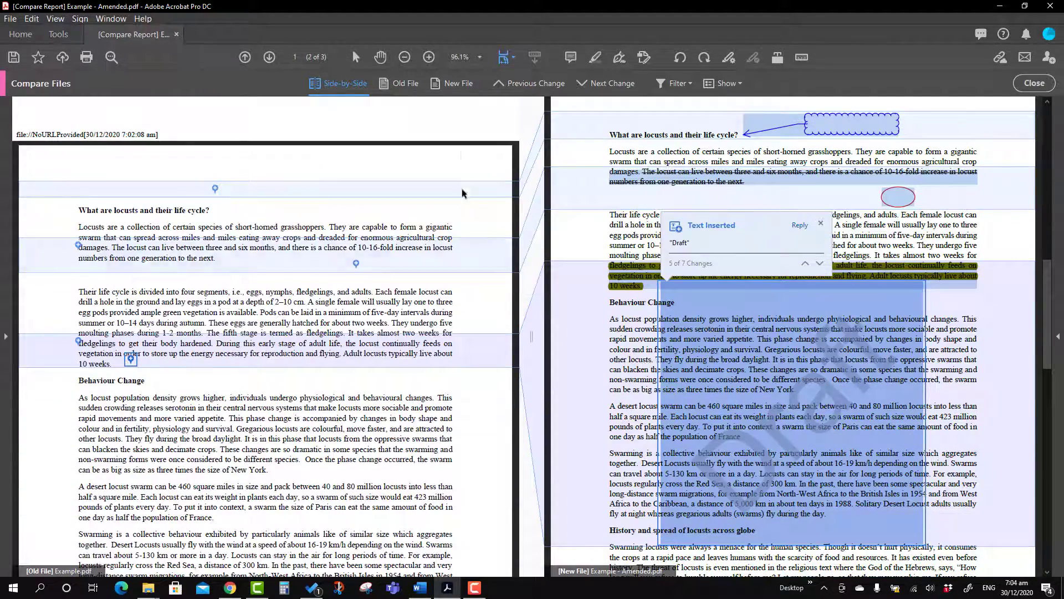
Step: View only the old file at full width and scroll through it
left_click(408, 85)
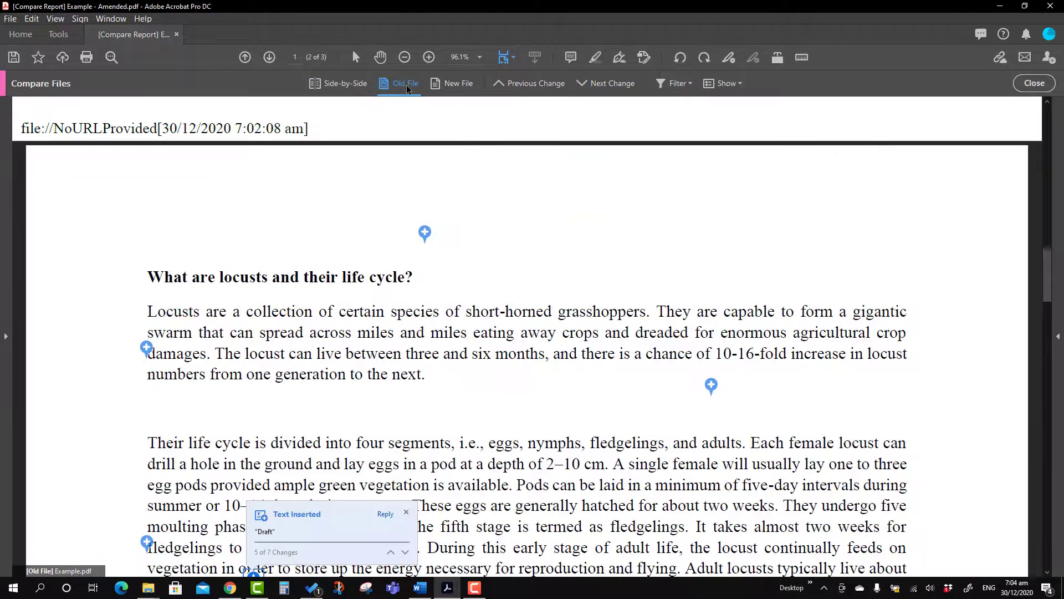
mouse_move(425, 237)
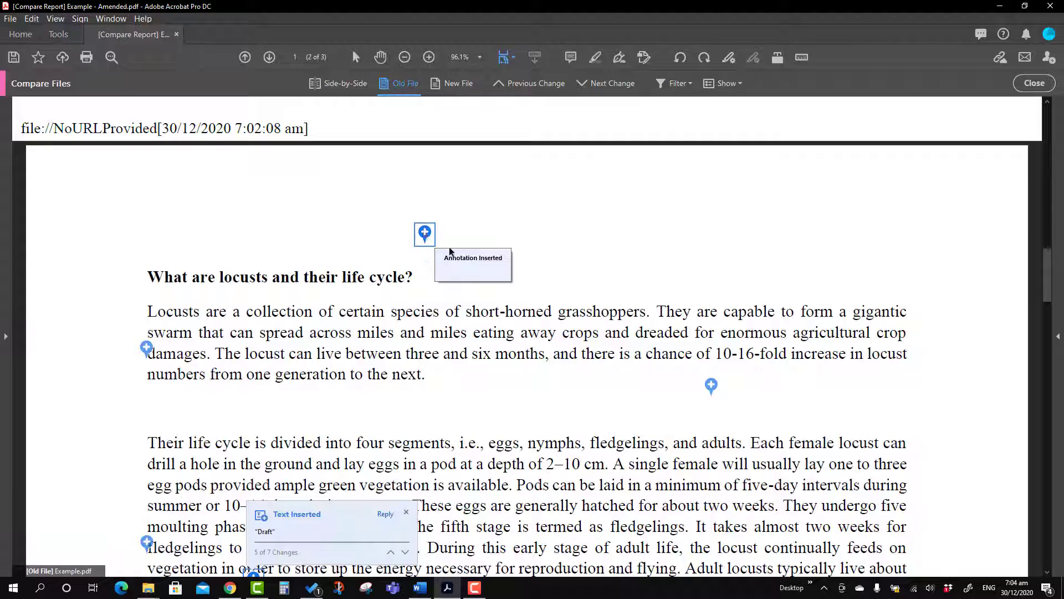
mouse_move(714, 393)
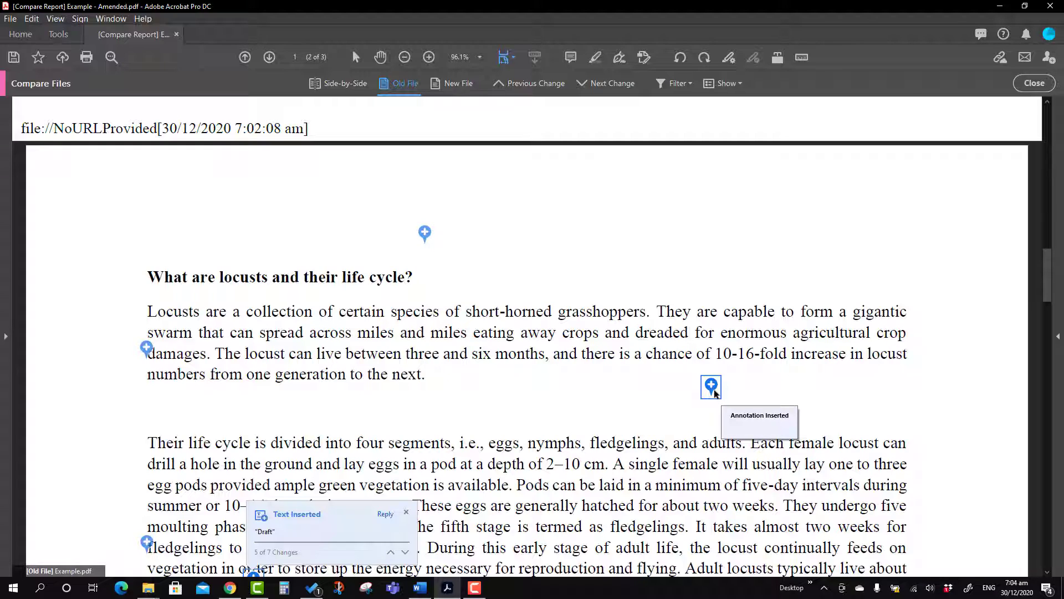
scroll(713, 389, "down", 10)
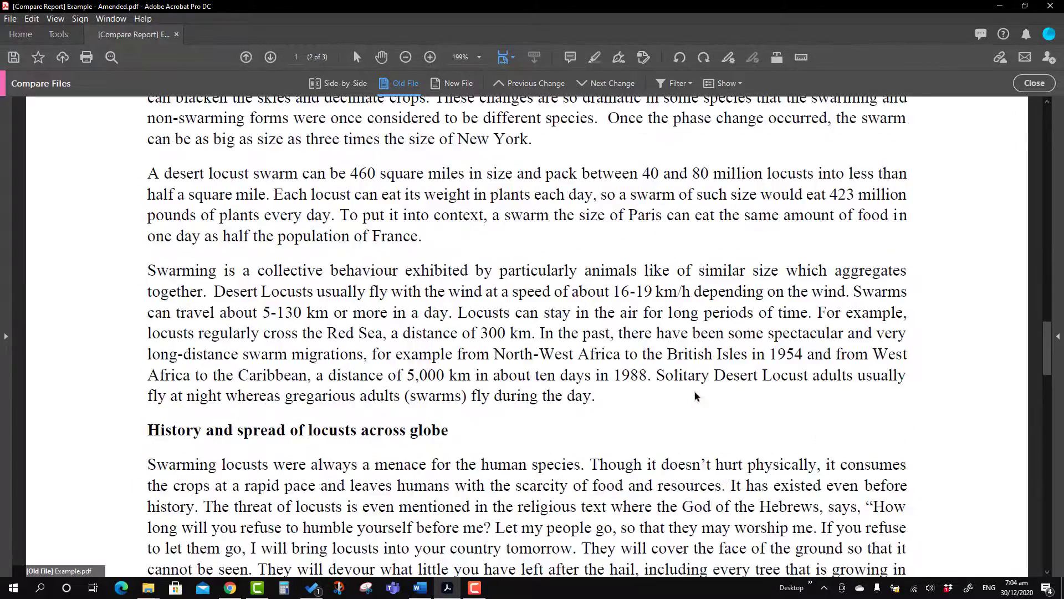
scroll(697, 396, "down", 15)
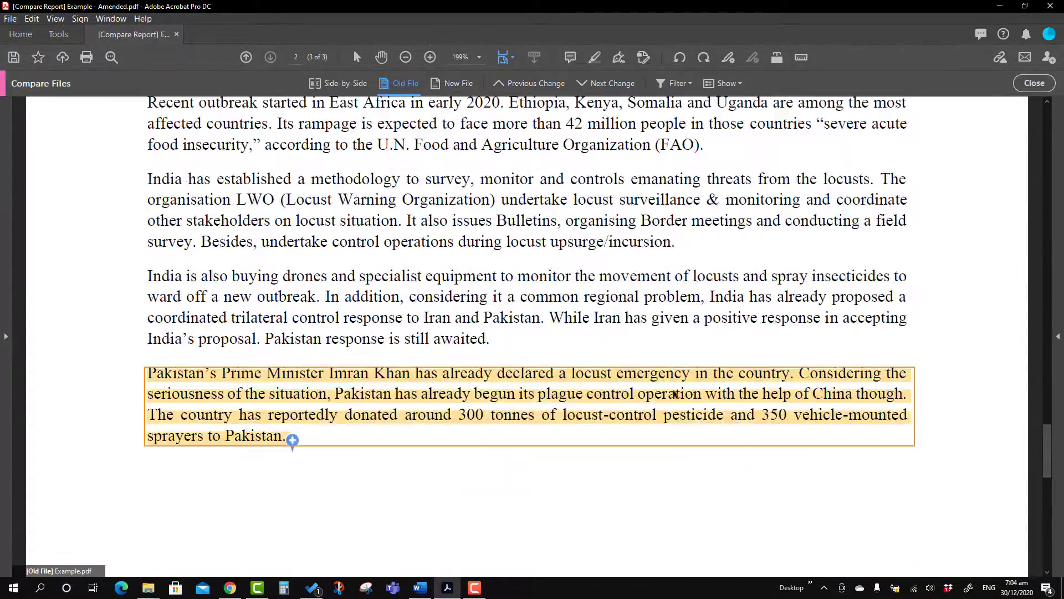
scroll(675, 393, "up", 2)
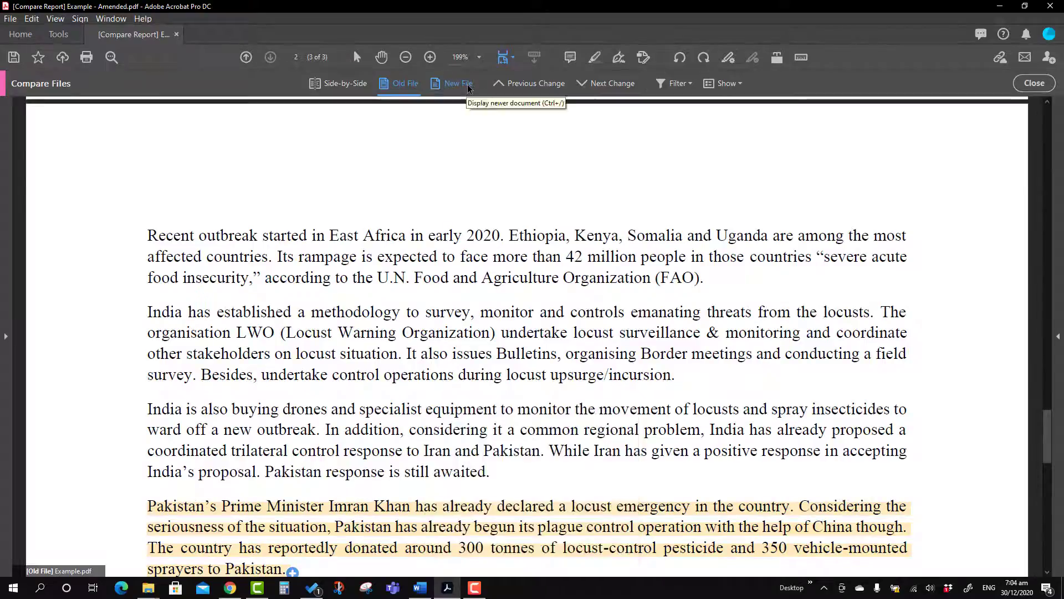
Step: Switch to the new file at full width and scroll through it
left_click(468, 86)
scroll(570, 249, "up", 7)
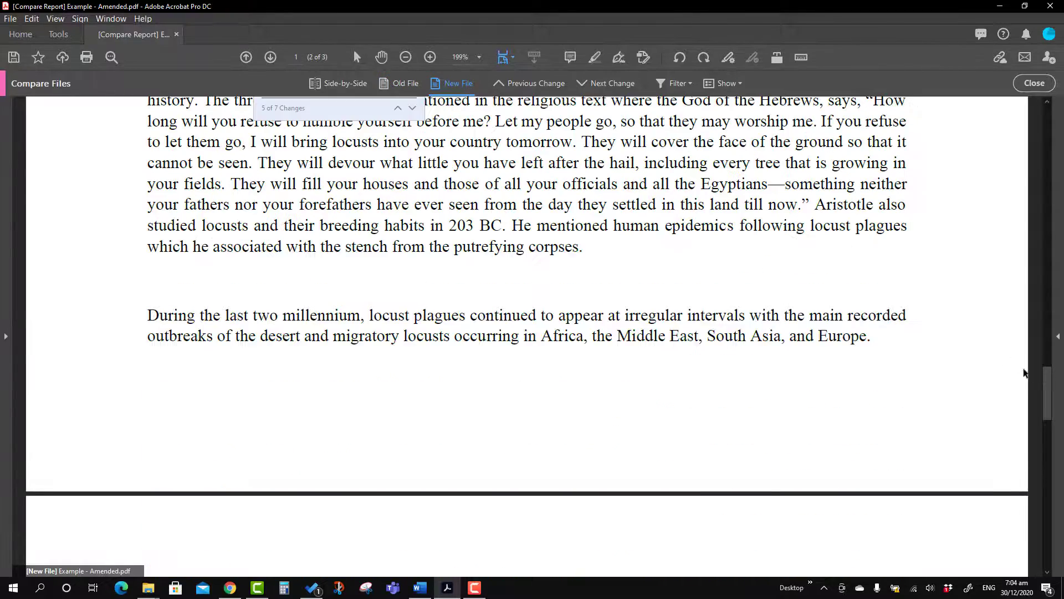
scroll(1024, 372, "up", 8)
scroll(613, 374, "down", 3)
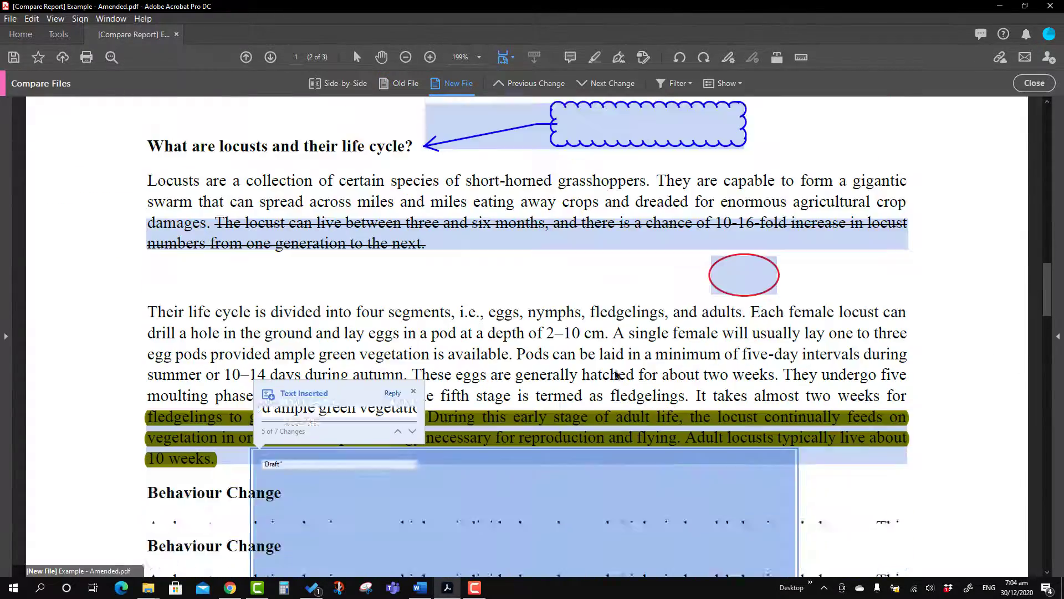
scroll(616, 375, "down", 8)
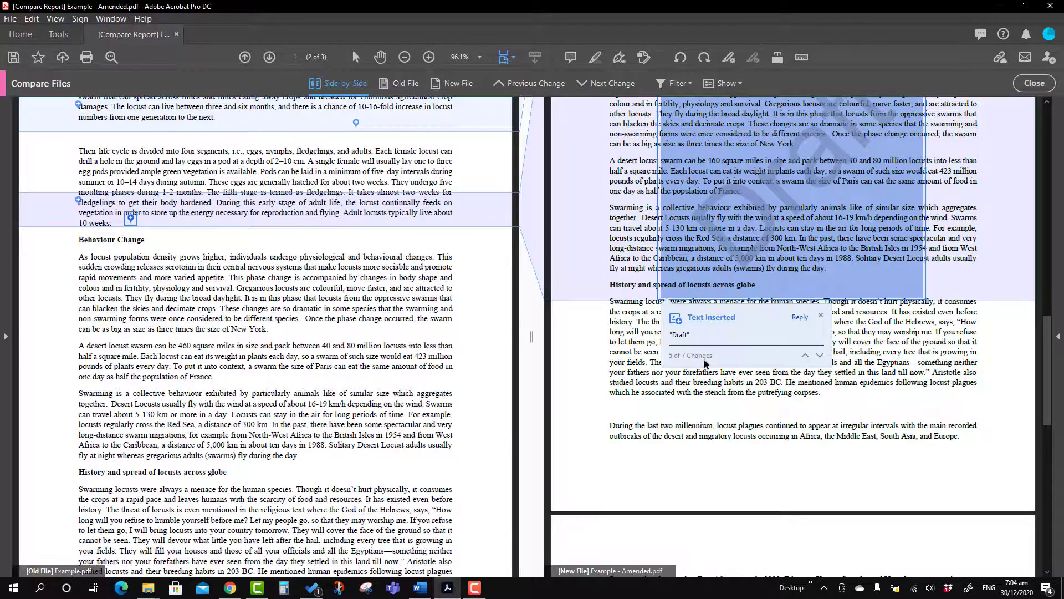
Step: Step through changes 1–5, from the cloud annotation to the Draft text, then open the changes list
scroll(705, 363, "up", 15)
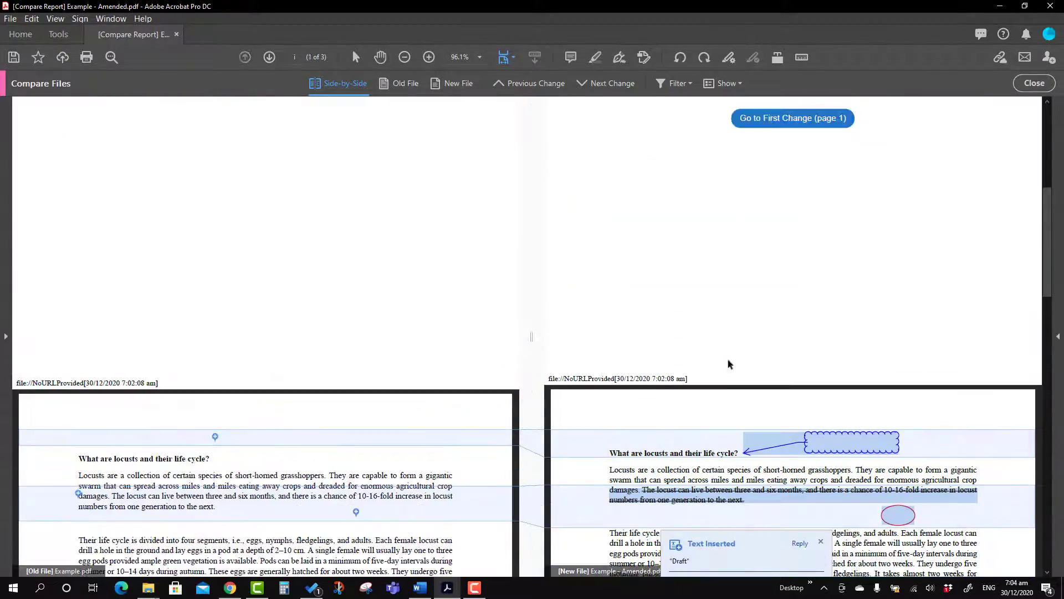
scroll(728, 364, "down", 3)
left_click(811, 364)
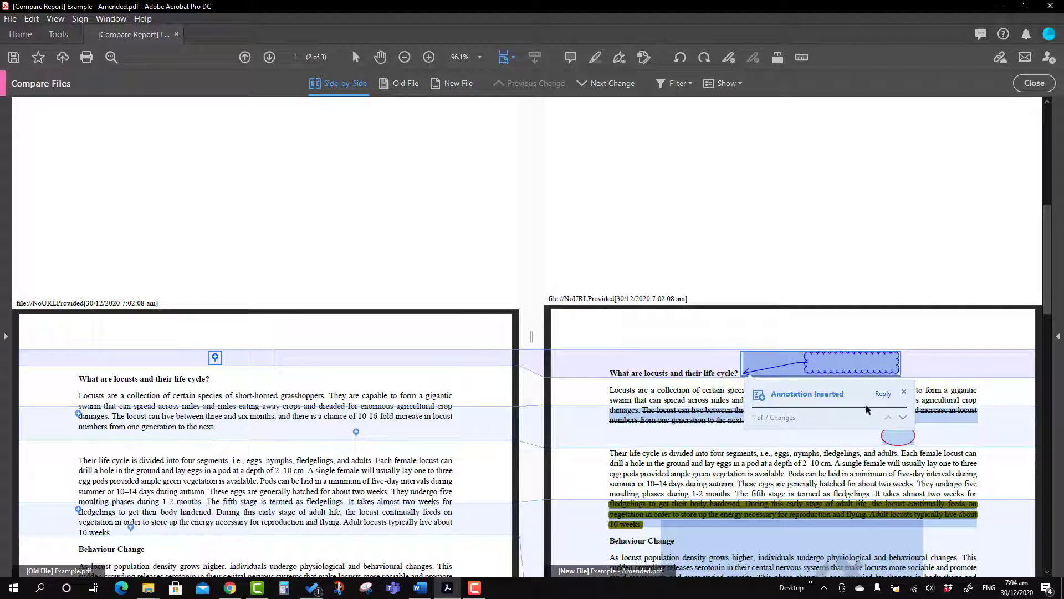
left_click(904, 420)
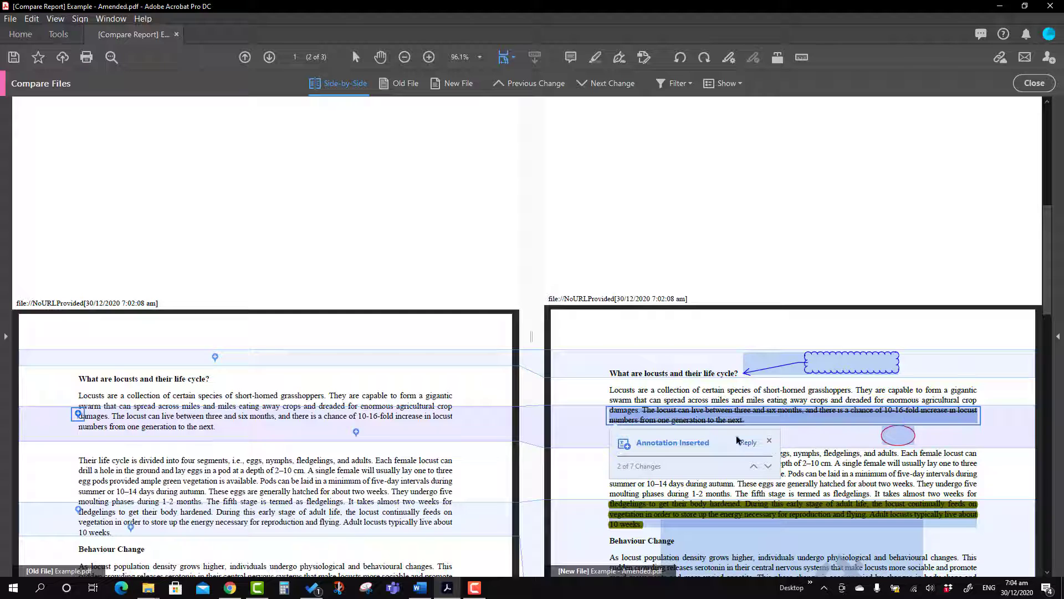
left_click(768, 468)
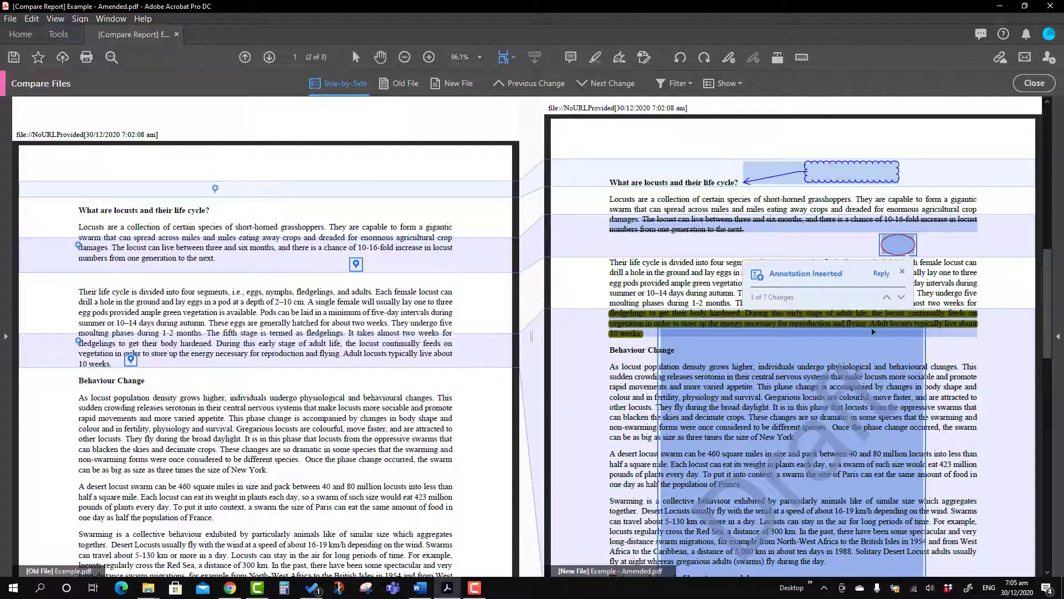
left_click(902, 297)
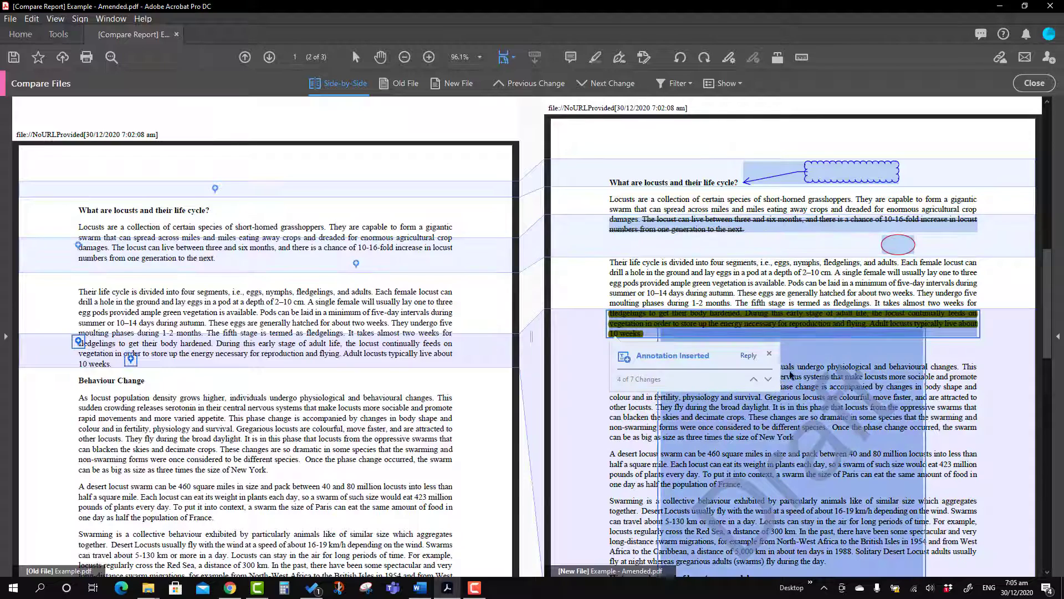
left_click(768, 379)
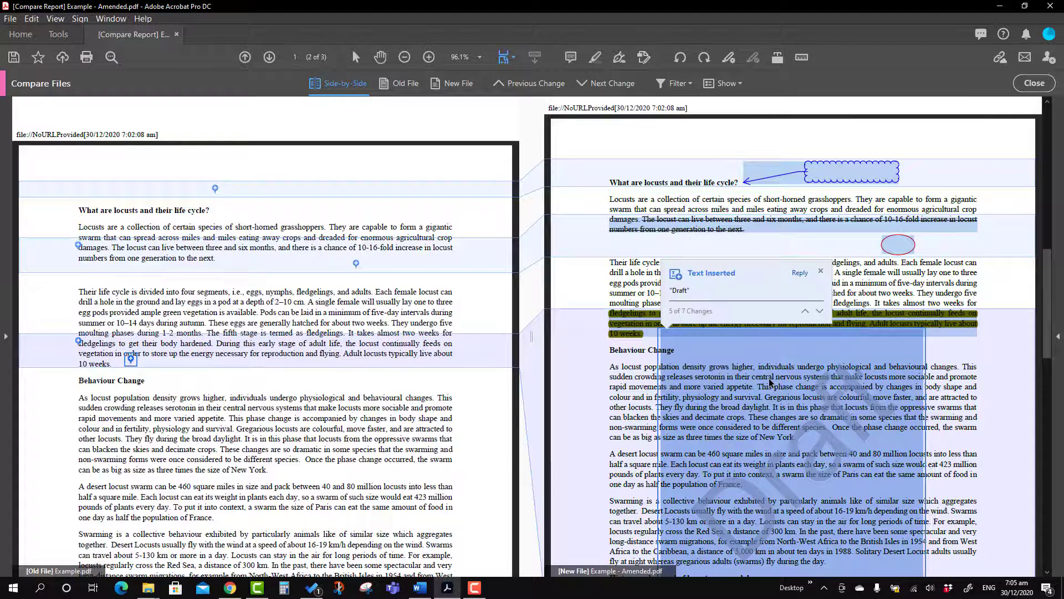
scroll(783, 412, "down", 2)
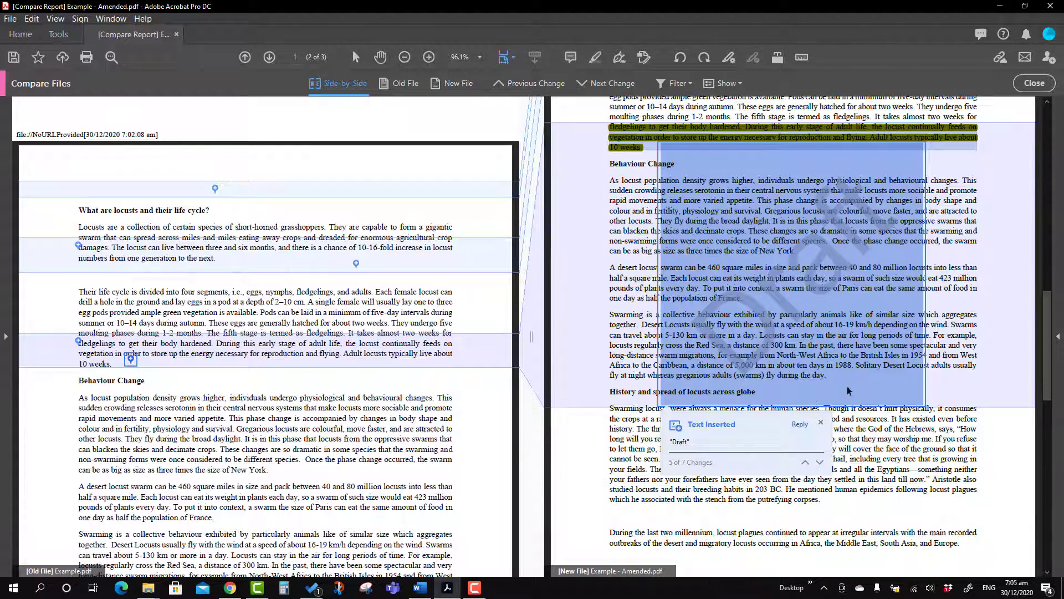
left_click(1059, 338)
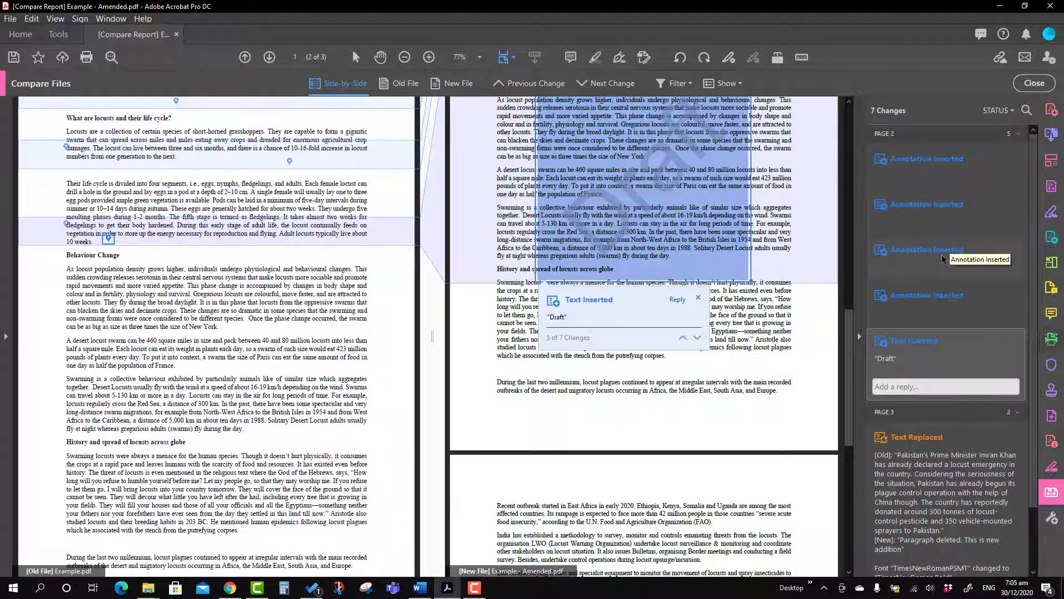
Step: Jump to the third inserted annotation, then to the final 'Draft' text insertion, change 7 of 7
left_click(926, 251)
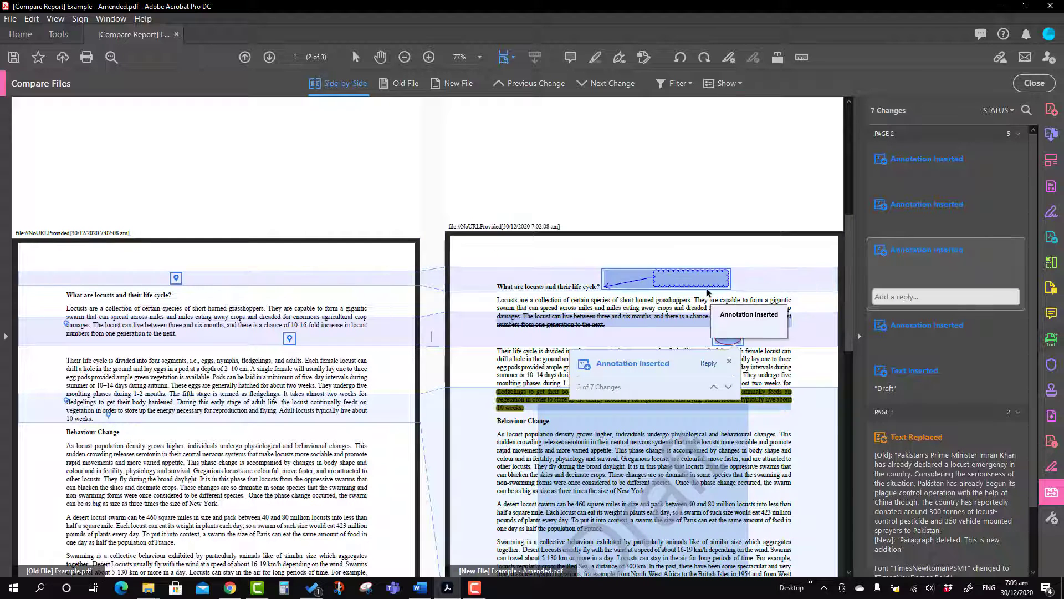
scroll(918, 314, "down", 2)
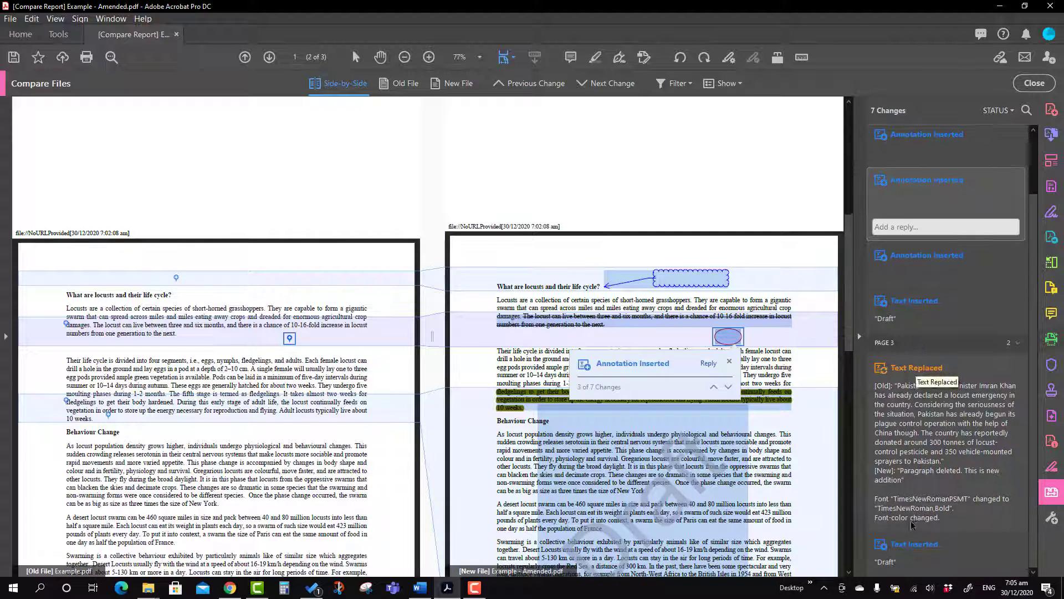
scroll(899, 552, "down", 1)
left_click(899, 551)
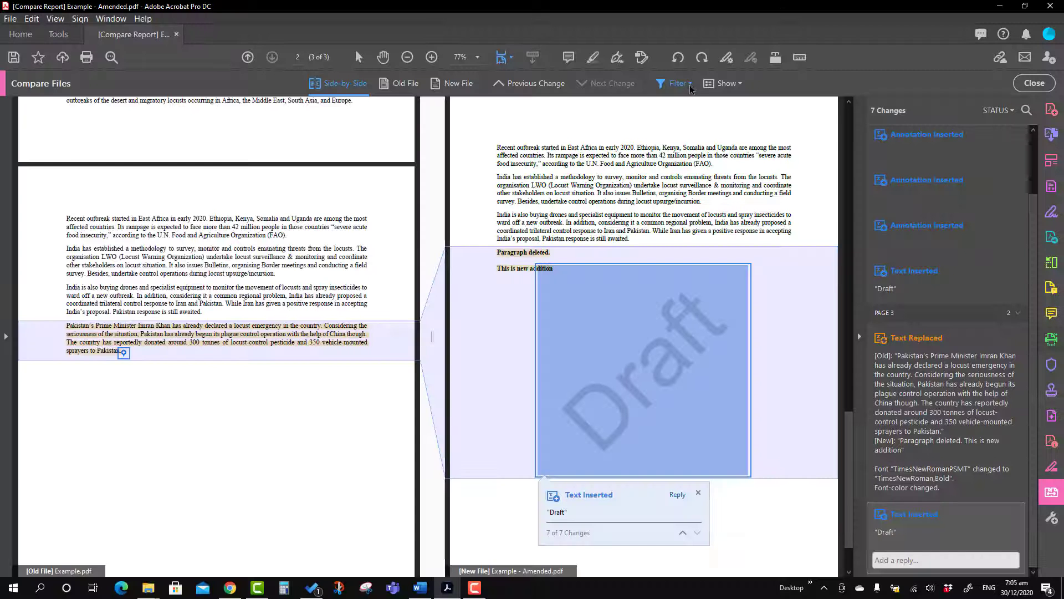
Step: Filter out Images/Graphics and Annotations, then browse the remaining Draft and replaced-paragraph changes
left_click(691, 88)
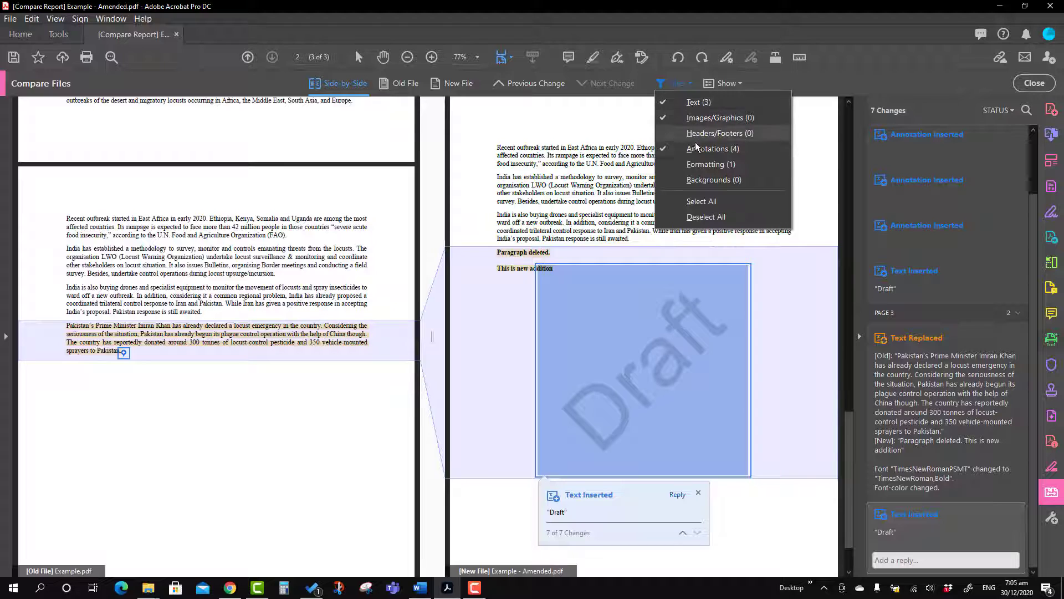
left_click(664, 117)
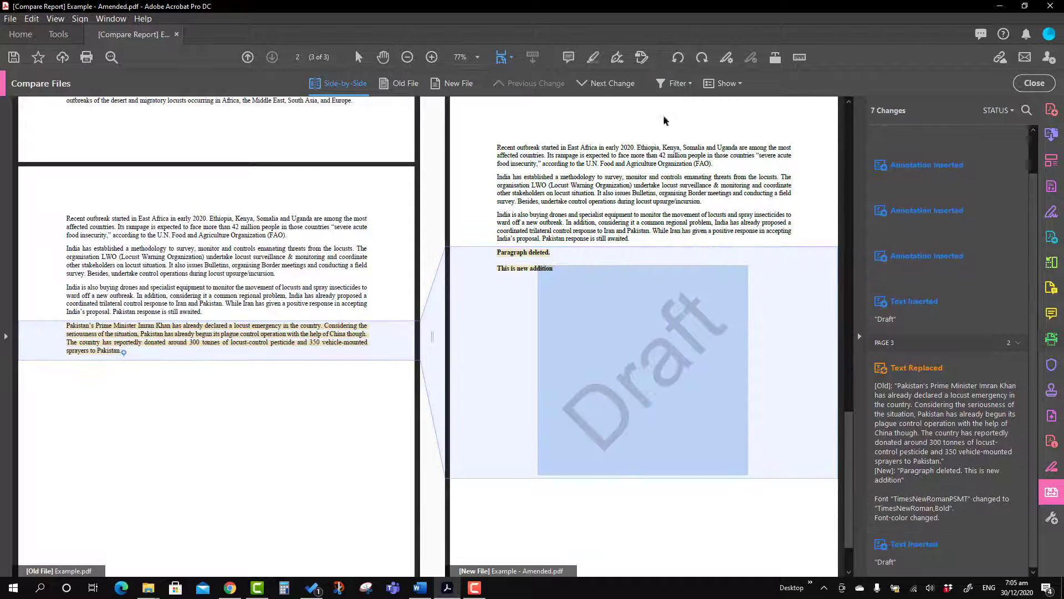
left_click(677, 83)
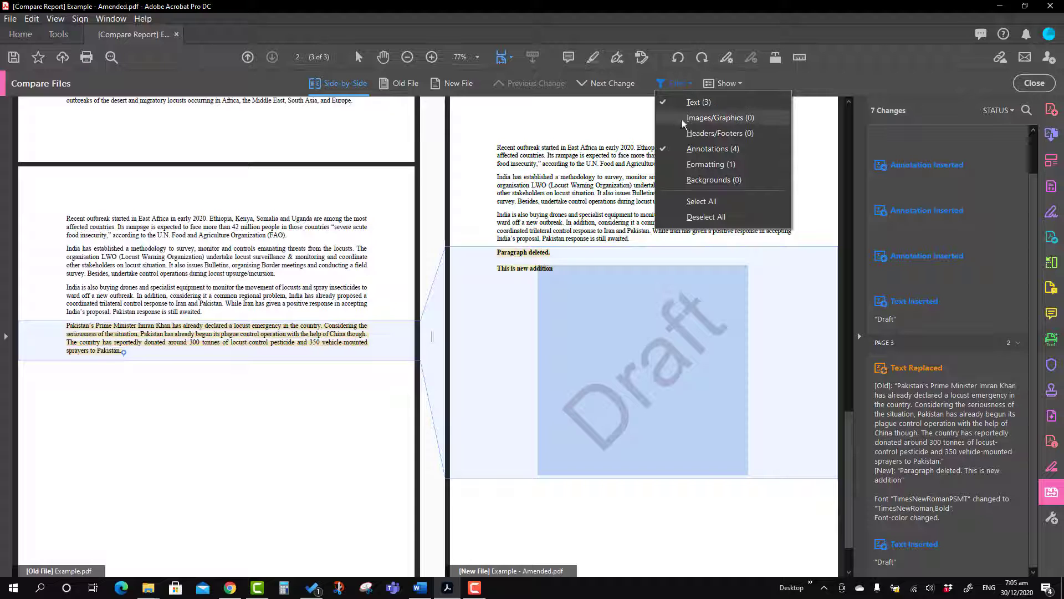
left_click(667, 151)
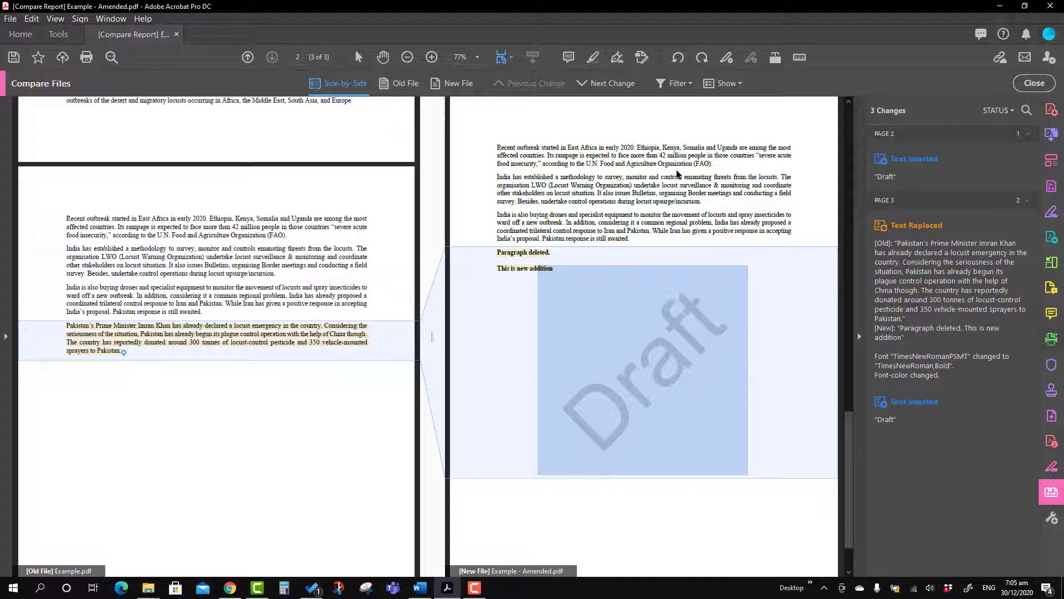
left_click(900, 175)
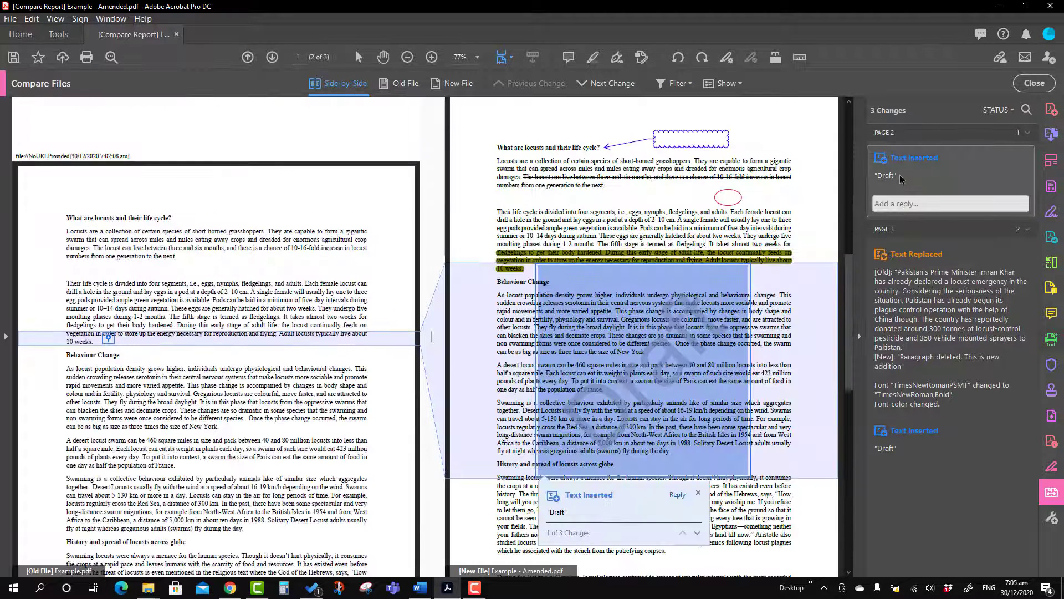
left_click(893, 376)
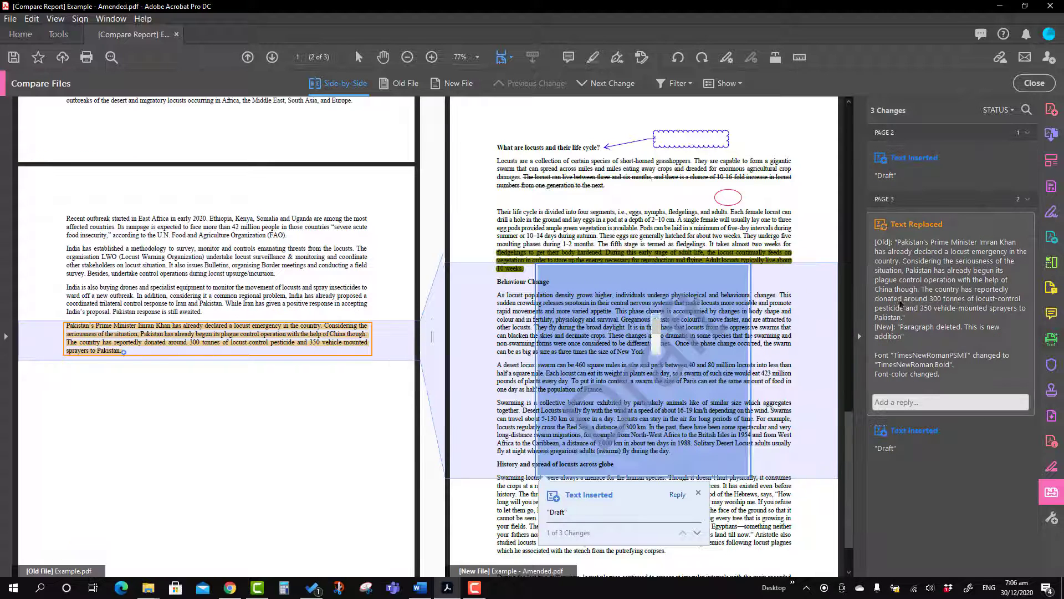
left_click(916, 455)
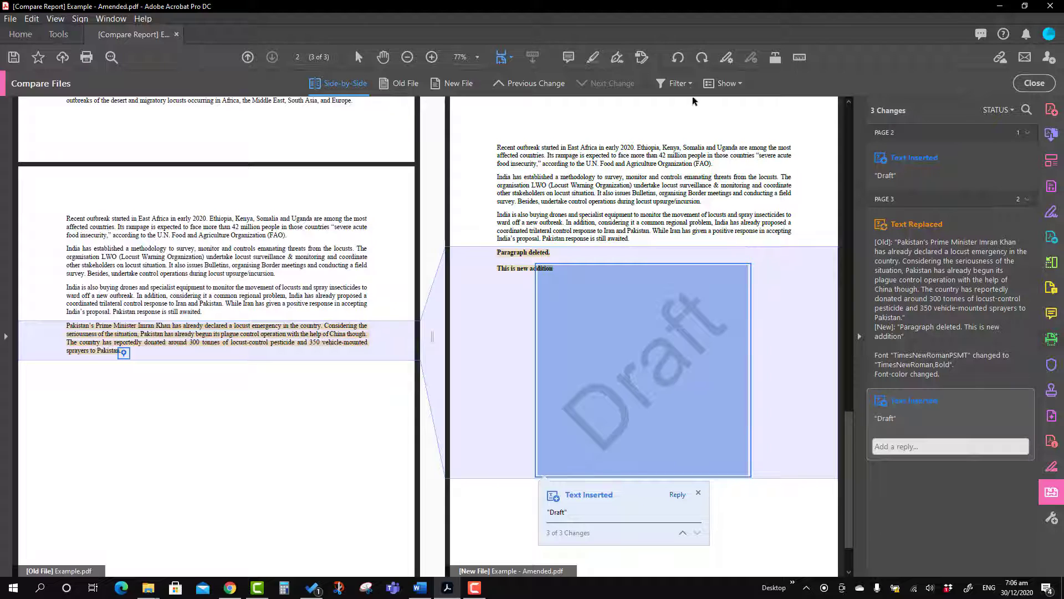
Step: Re-include annotation changes and hide text changes, leaving only annotations listed
left_click(677, 83)
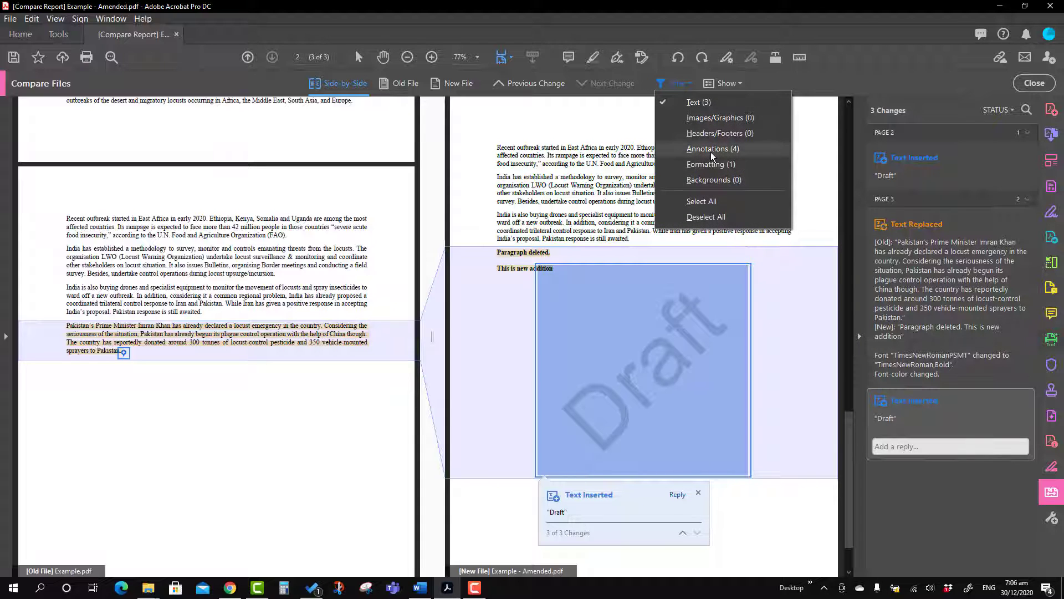
left_click(710, 148)
left_click(686, 88)
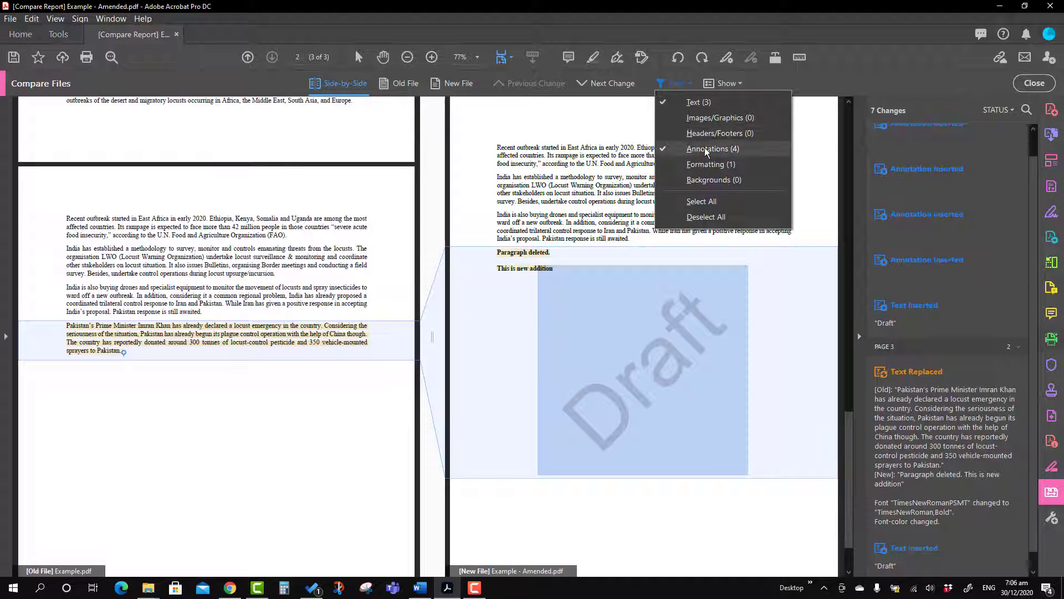
left_click(700, 102)
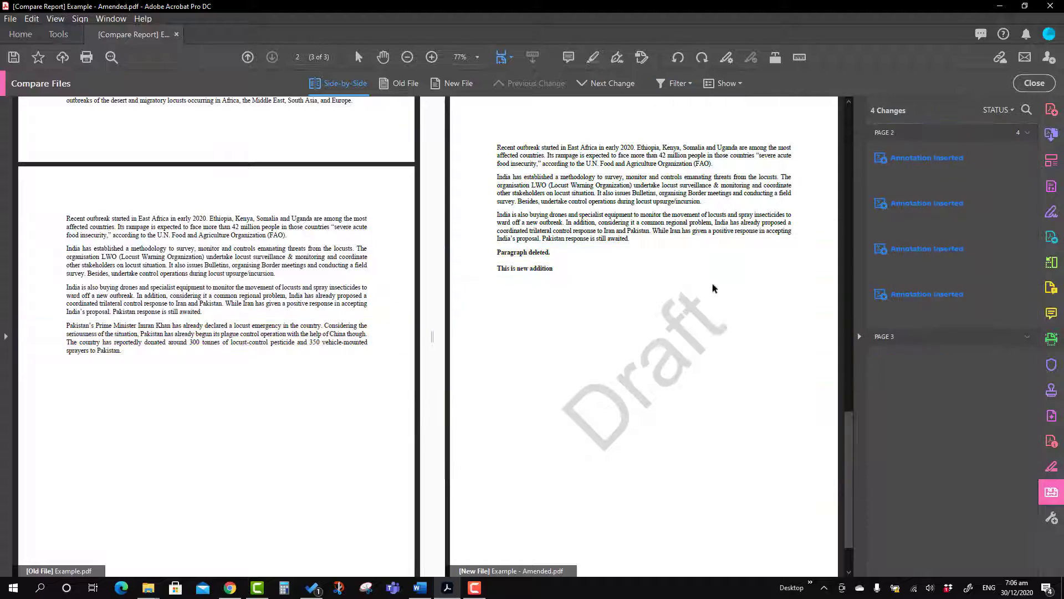
scroll(712, 283, "up", 3)
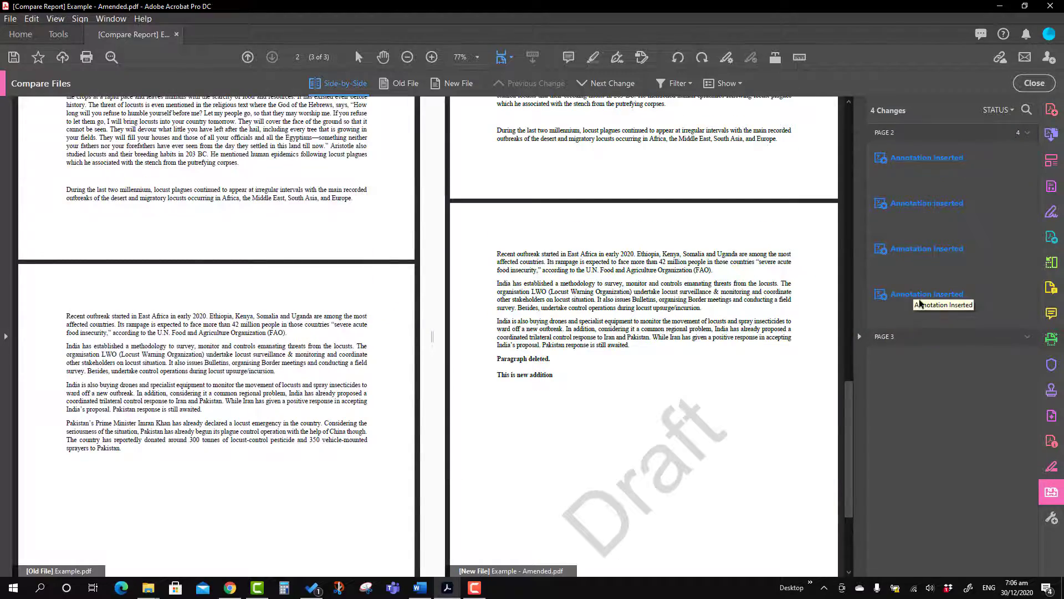
scroll(772, 264, "up", 15)
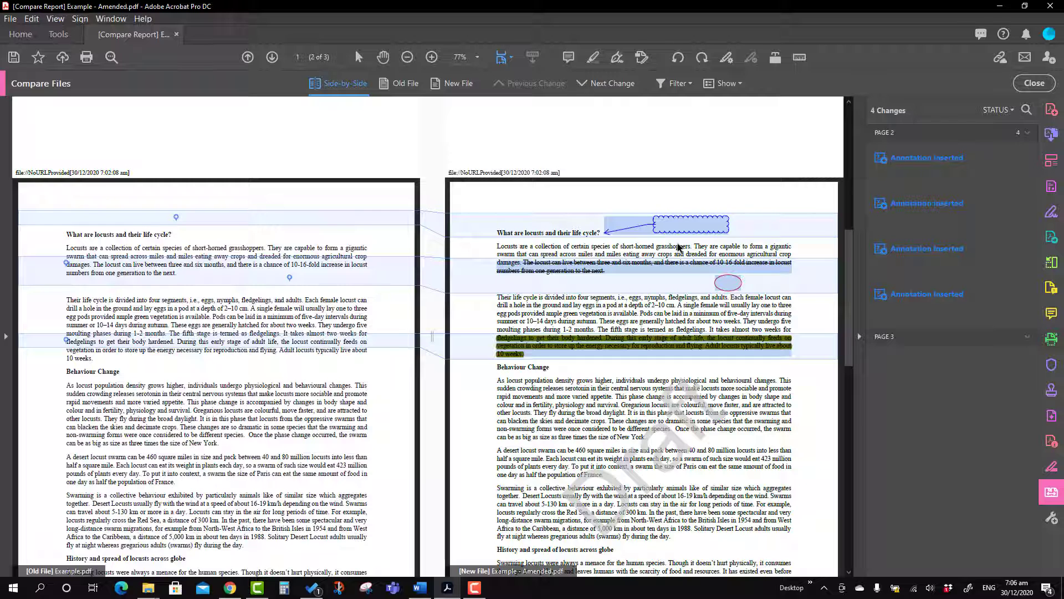
Step: Include Formatting and Text in the filter so all 7 changes list, then select the first
left_click(693, 87)
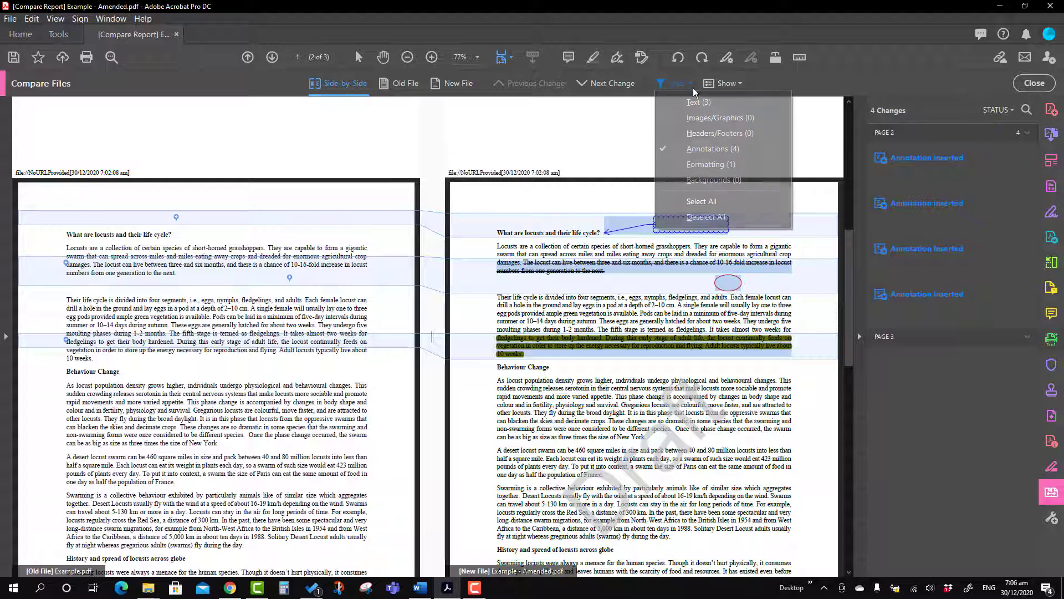
left_click(709, 165)
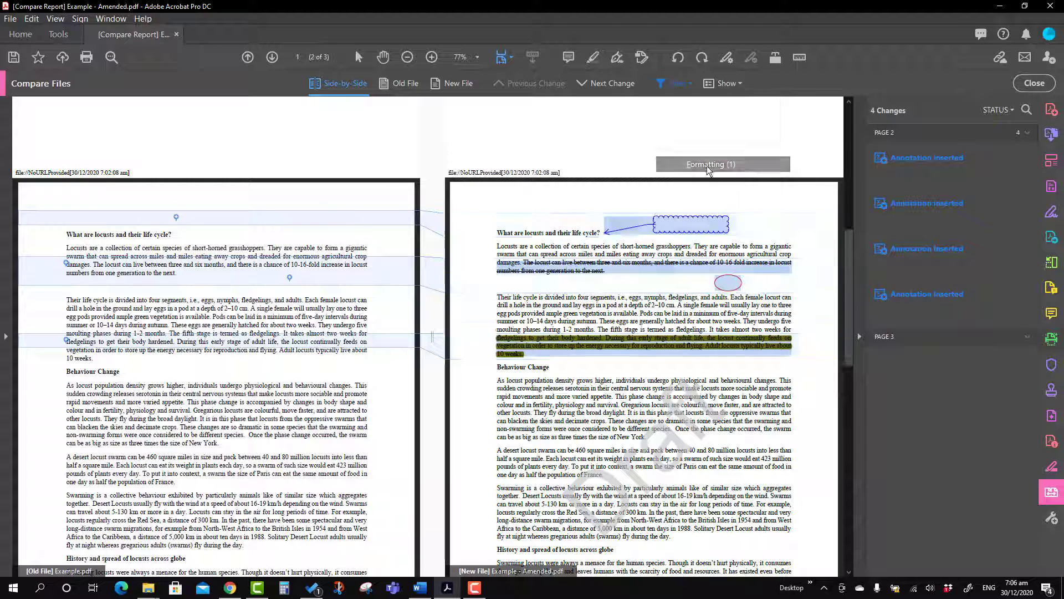
left_click(677, 84)
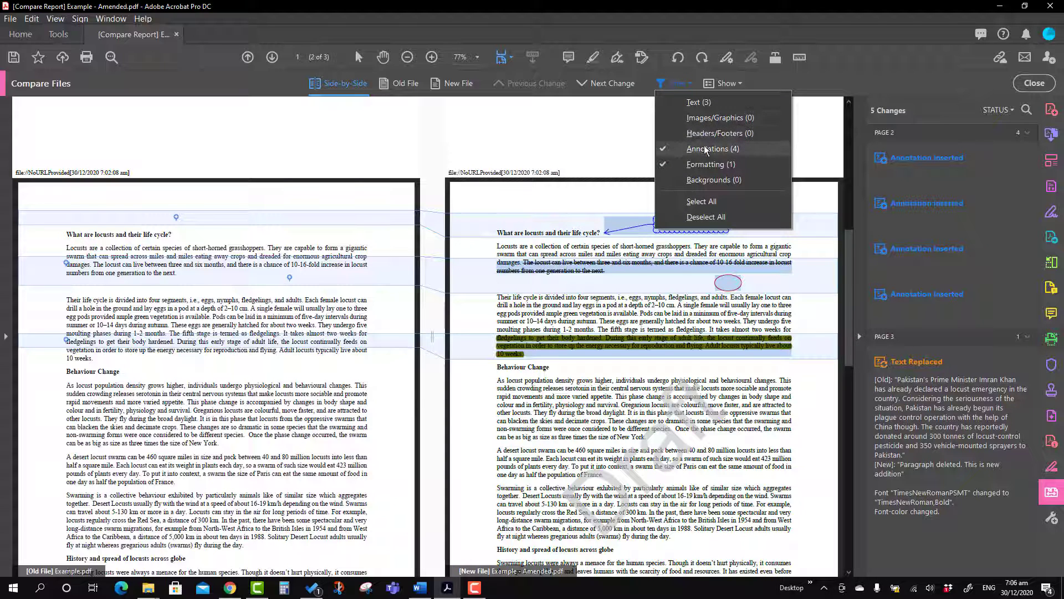
left_click(700, 102)
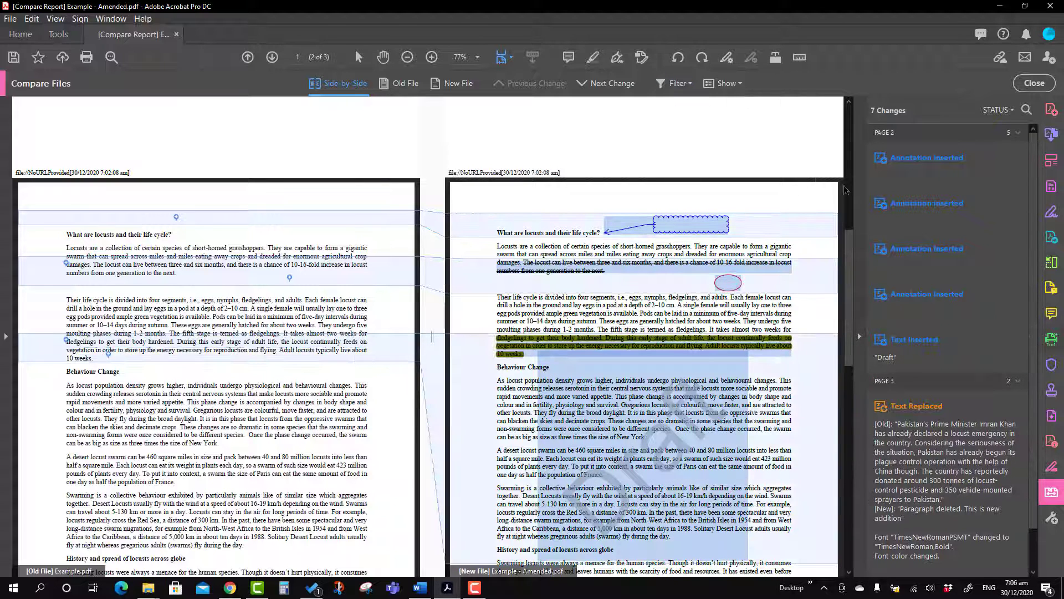
left_click(931, 185)
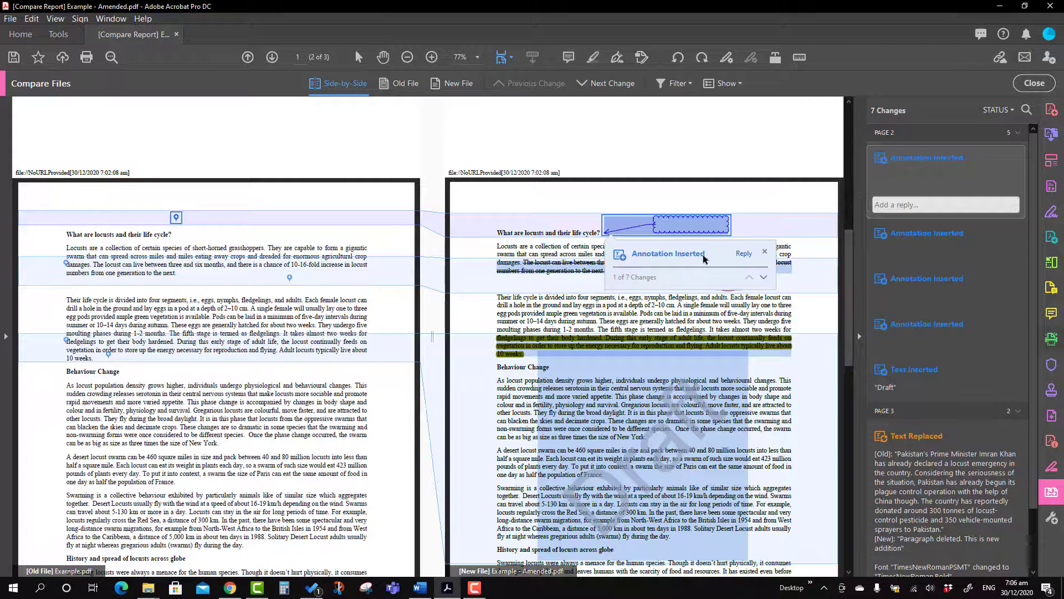
Step: Set the cloud annotation's status to Accepted and the struck-through change to Cancelled
right_click(701, 234)
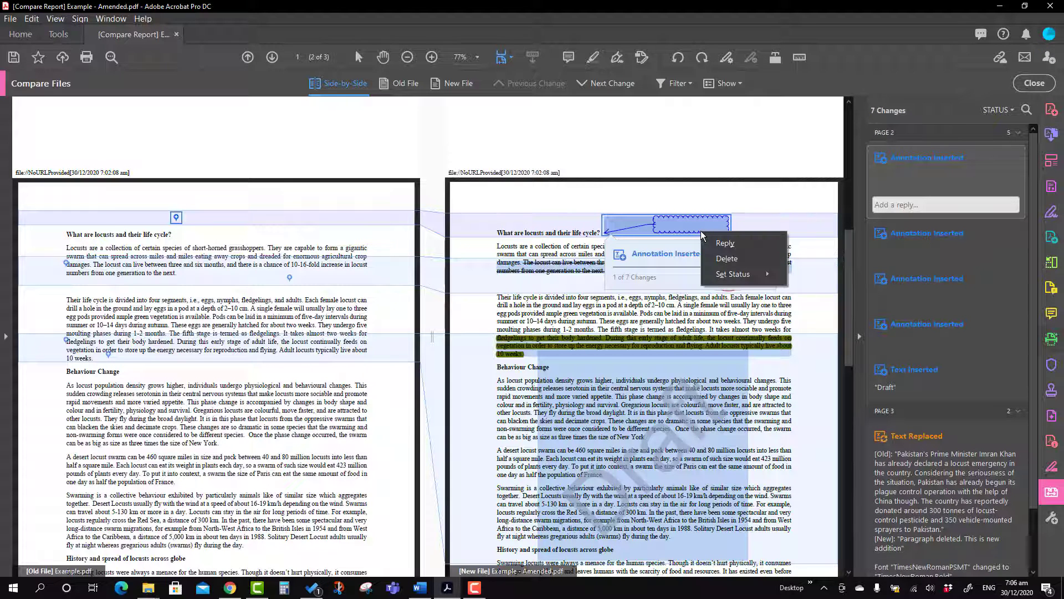
mouse_move(751, 275)
left_click(808, 292)
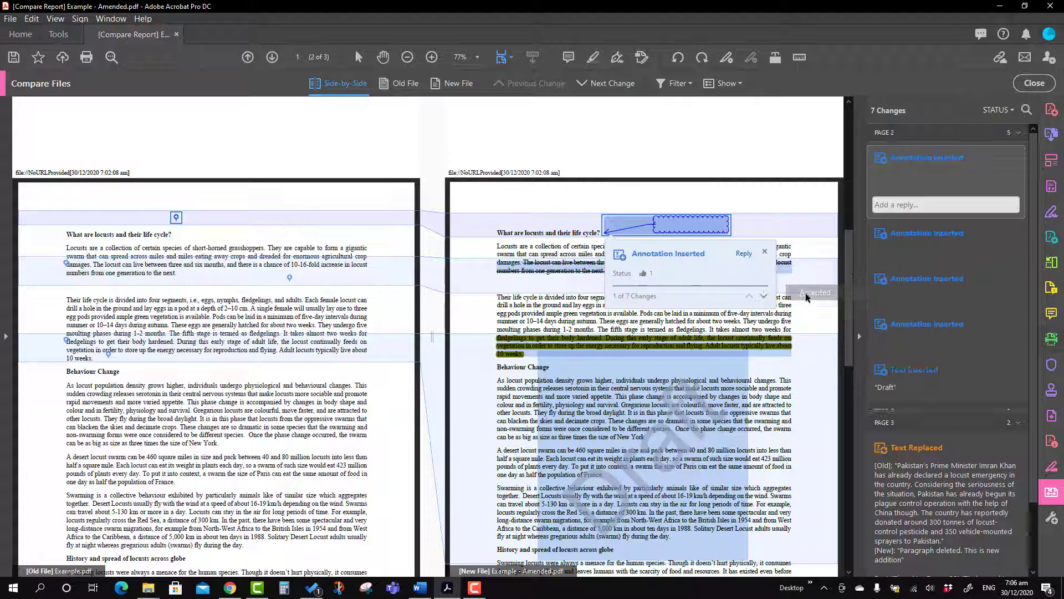
left_click(574, 270)
right_click(574, 270)
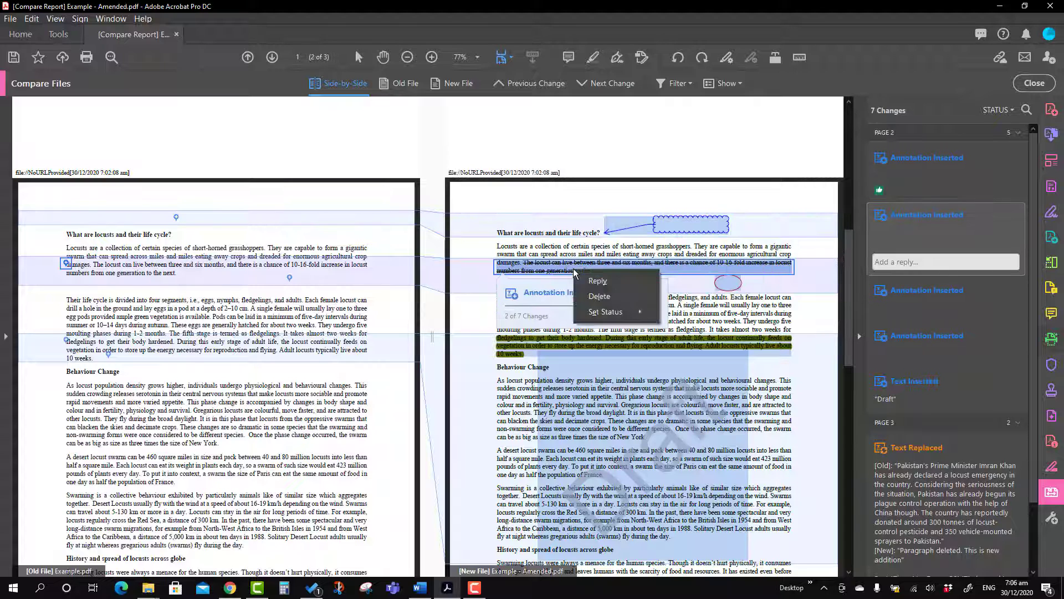
mouse_move(607, 313)
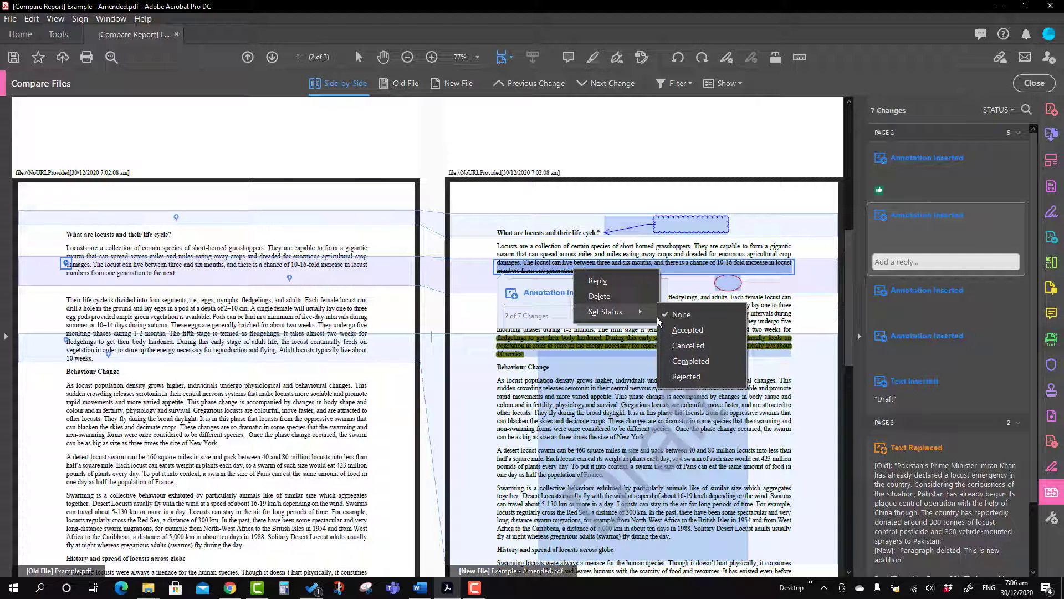
left_click(700, 348)
Step: Set the Draft insertion's status to Completed, then change it to Rejected
left_click(719, 299)
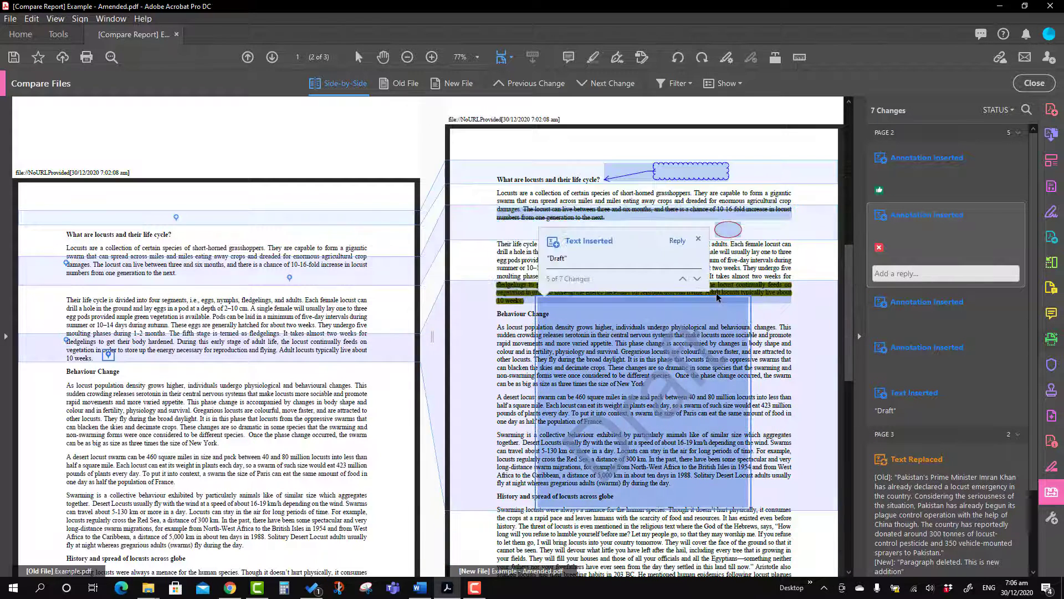
right_click(719, 299)
mouse_move(758, 338)
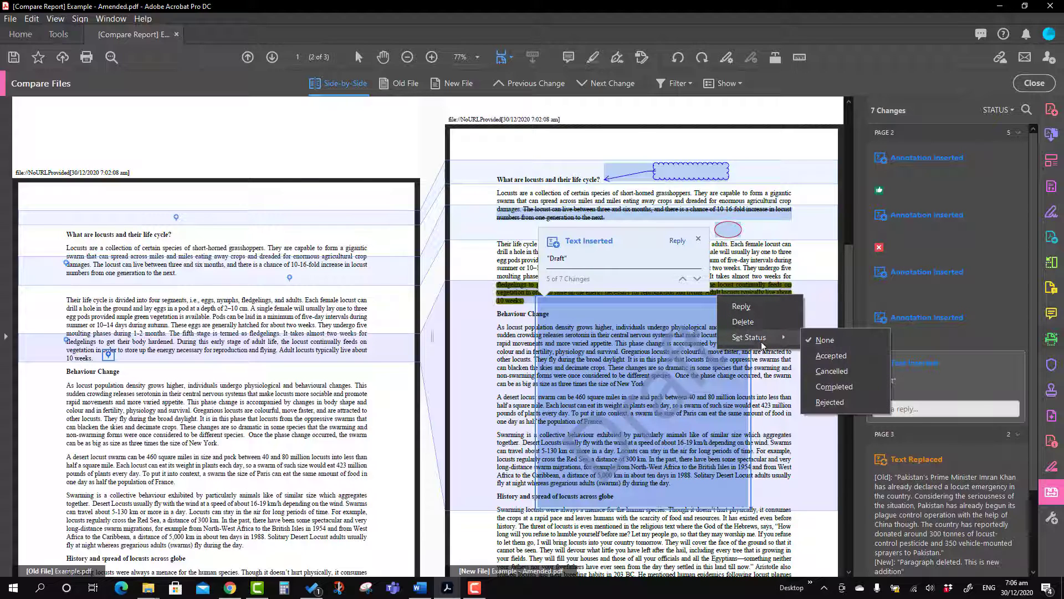
left_click(834, 387)
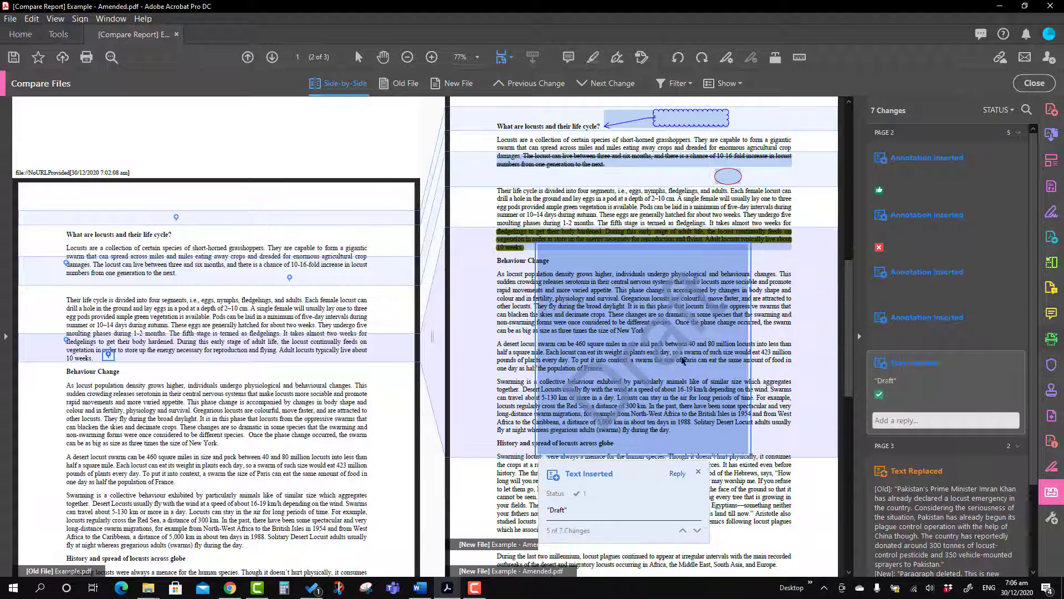
right_click(662, 354)
mouse_move(712, 395)
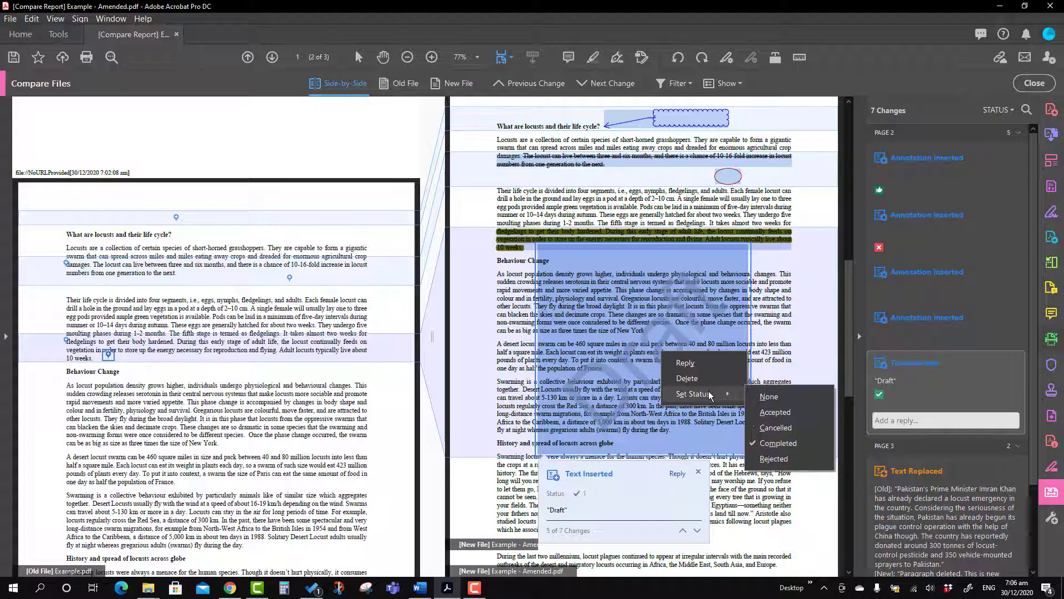
left_click(775, 459)
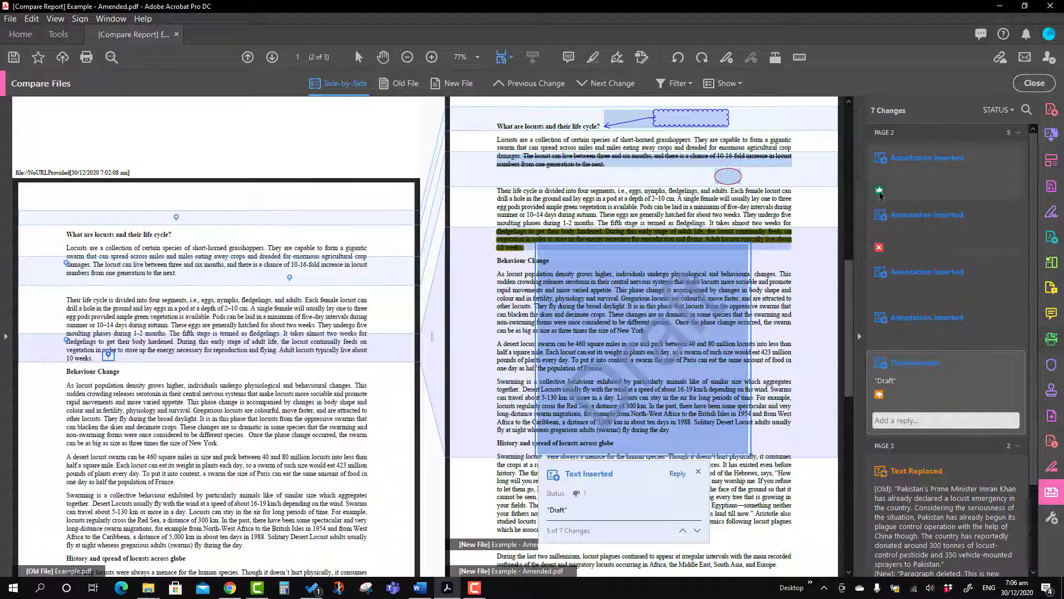
Step: Filter the changes by status to Accepted only and jump to the accepted annotation
mouse_move(879, 196)
mouse_move(878, 251)
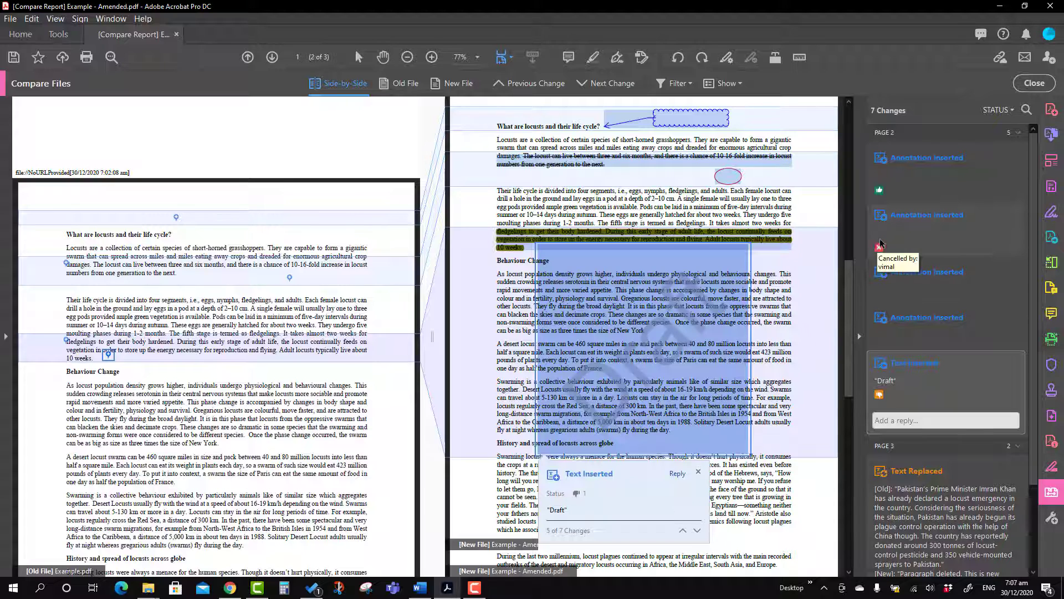
mouse_move(883, 394)
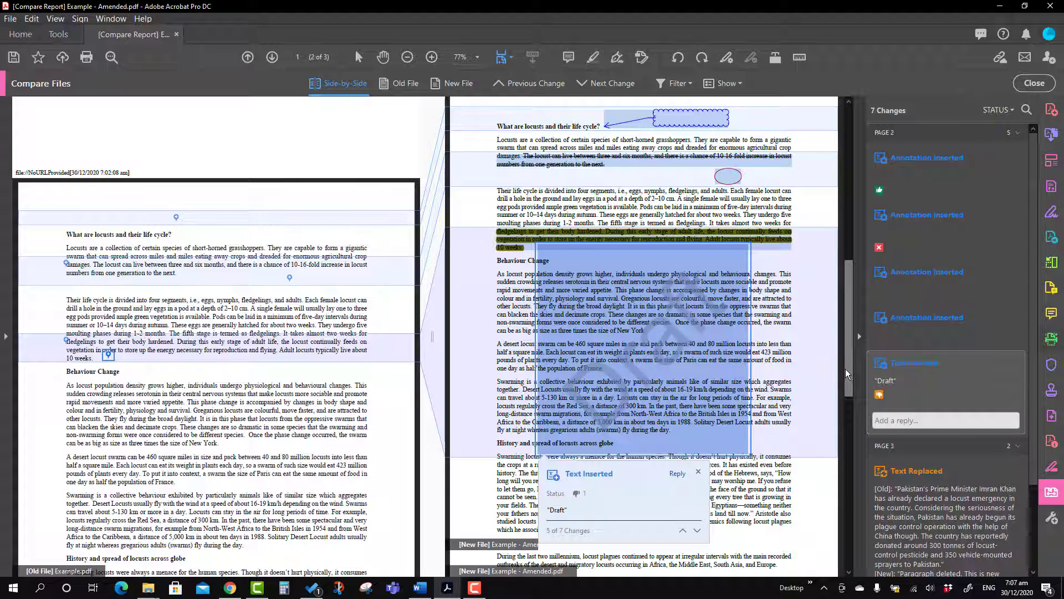
left_click(1012, 111)
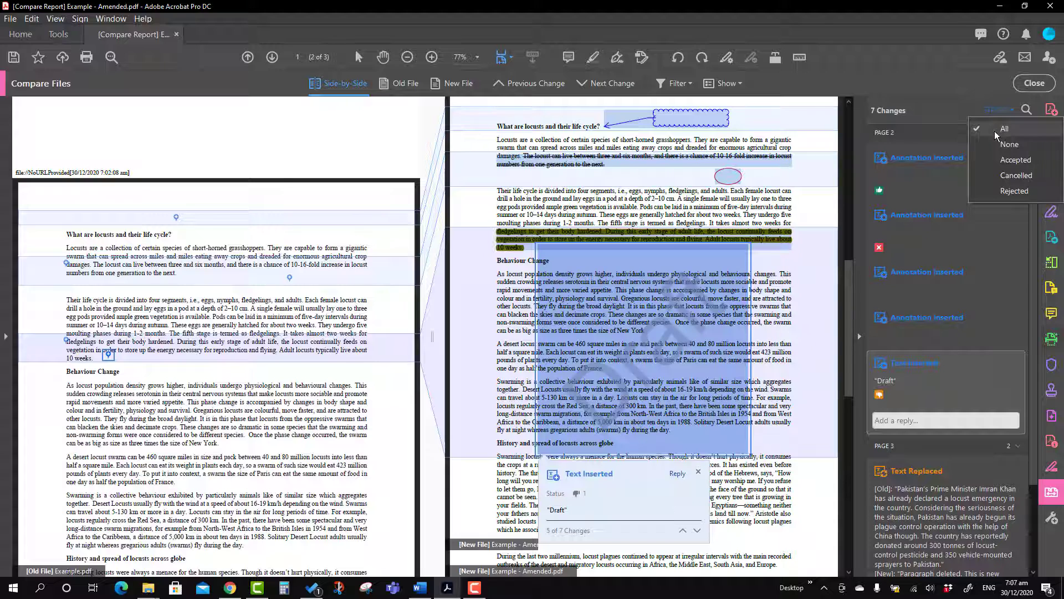
left_click(1012, 167)
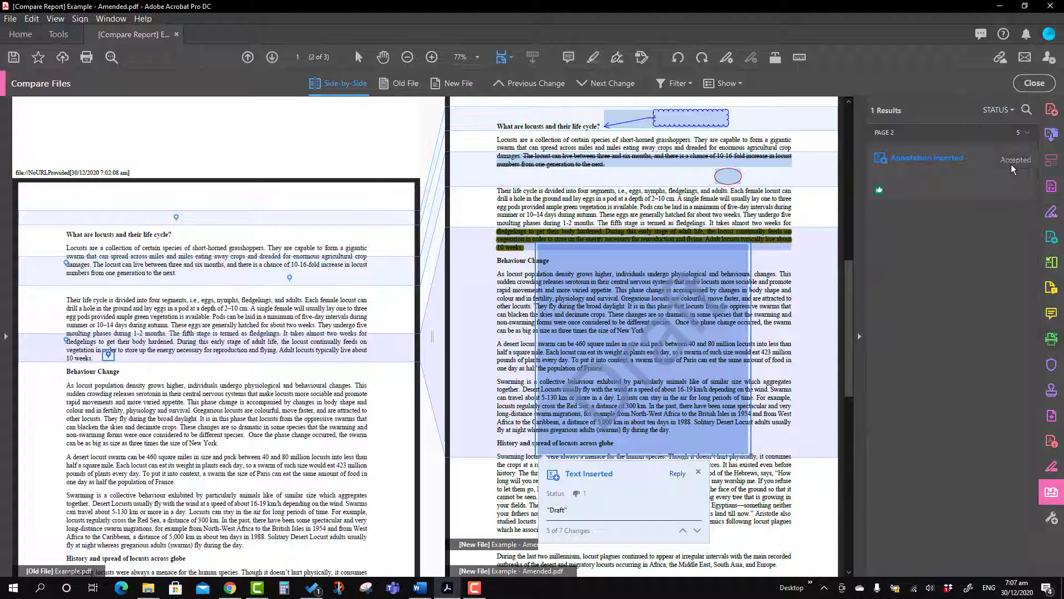
left_click(929, 169)
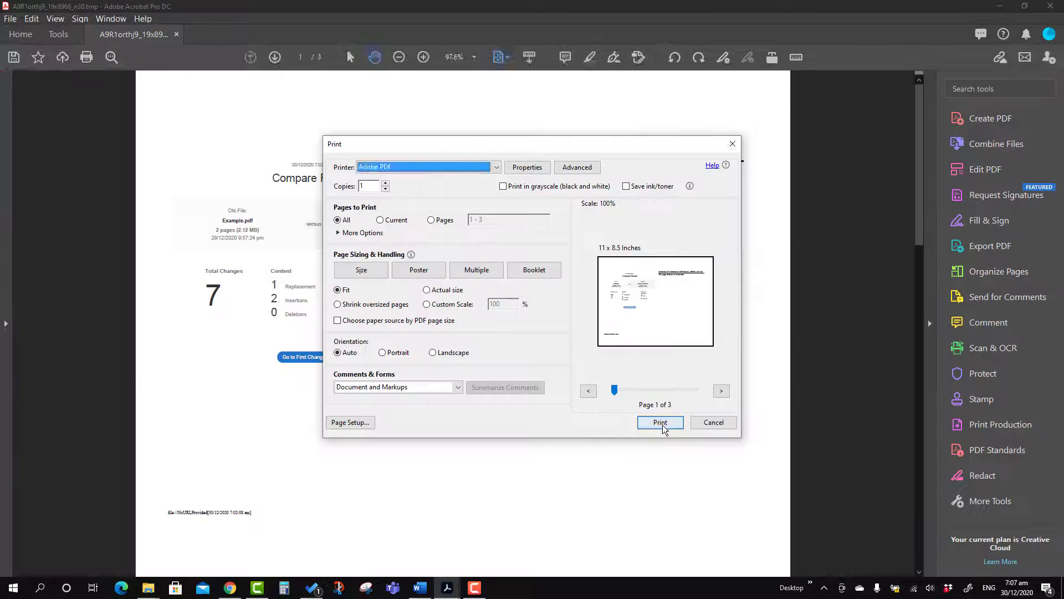
Step: Print the report to Adobe PDF, save the new PDF, and scroll its Compare Results summary
left_click(663, 427)
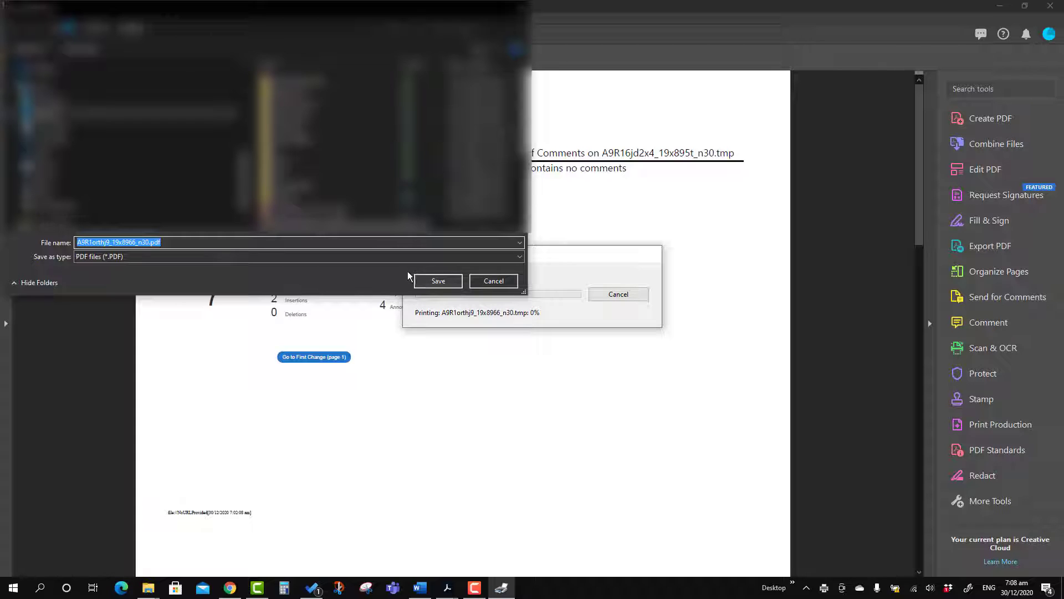
left_click(449, 285)
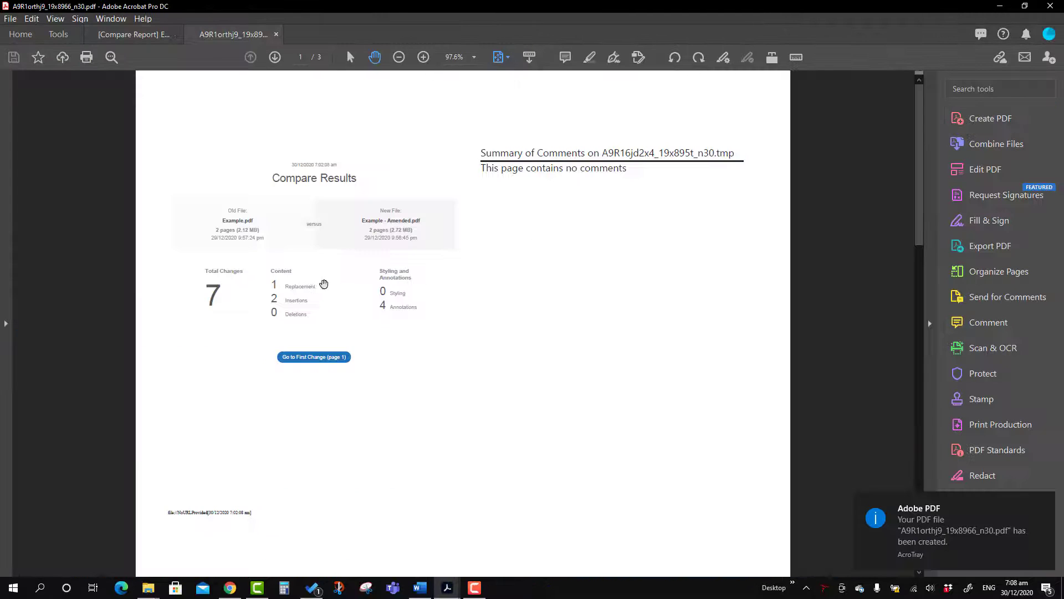
scroll(441, 335, "down", 3)
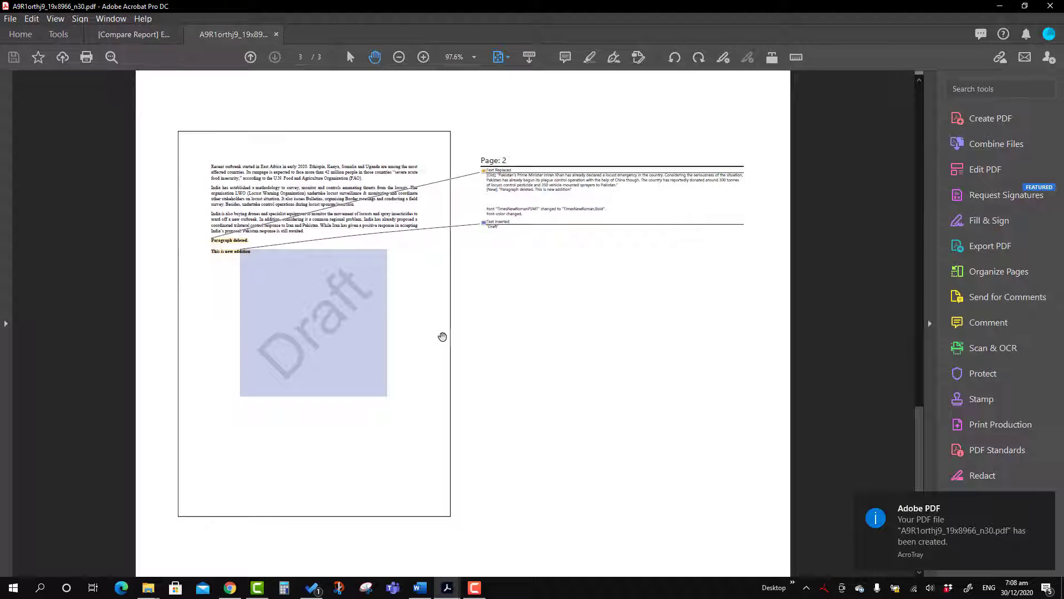
scroll(442, 336, "up", 2)
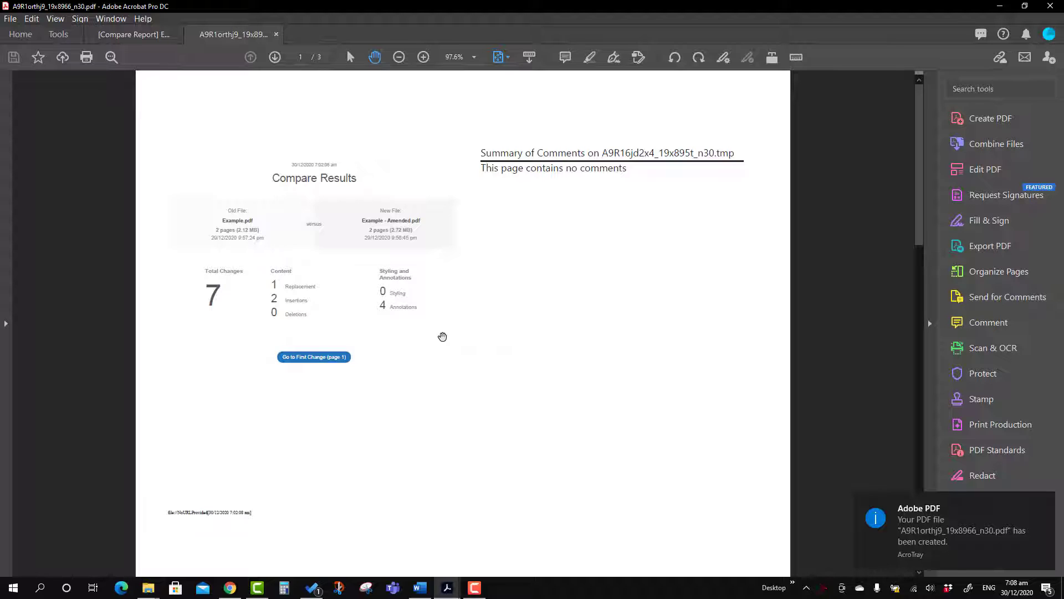